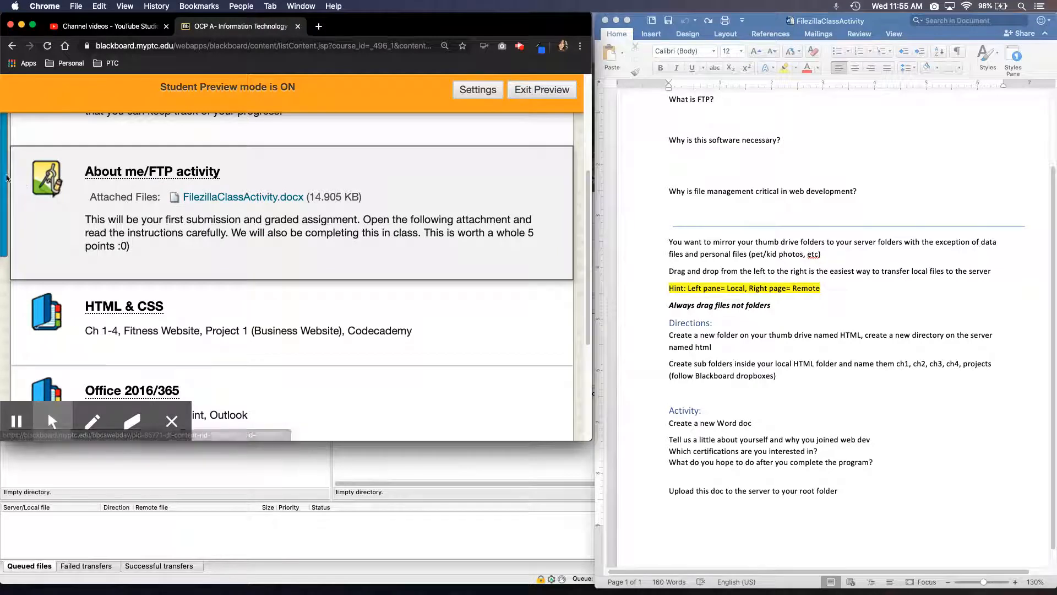
Find the About me/FTP activity by going through Coursework to the OCP A- Information Technology Assistant page
{"action": "left_click", "coordinate": [16, 146]}
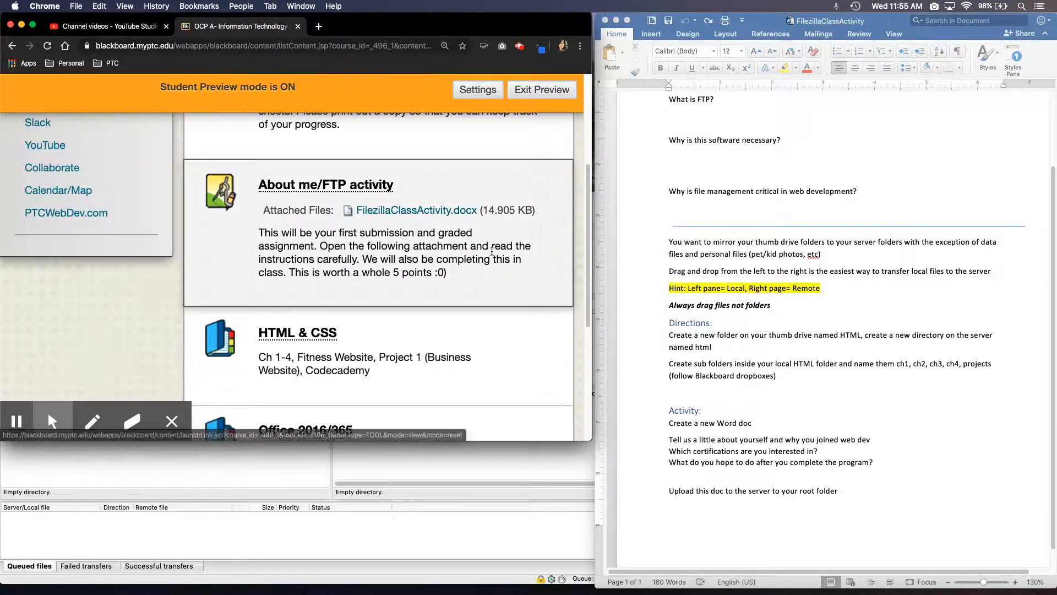
{"action": "left_click_drag", "start_coordinate": [591, 254], "coordinate": [590, 168]}
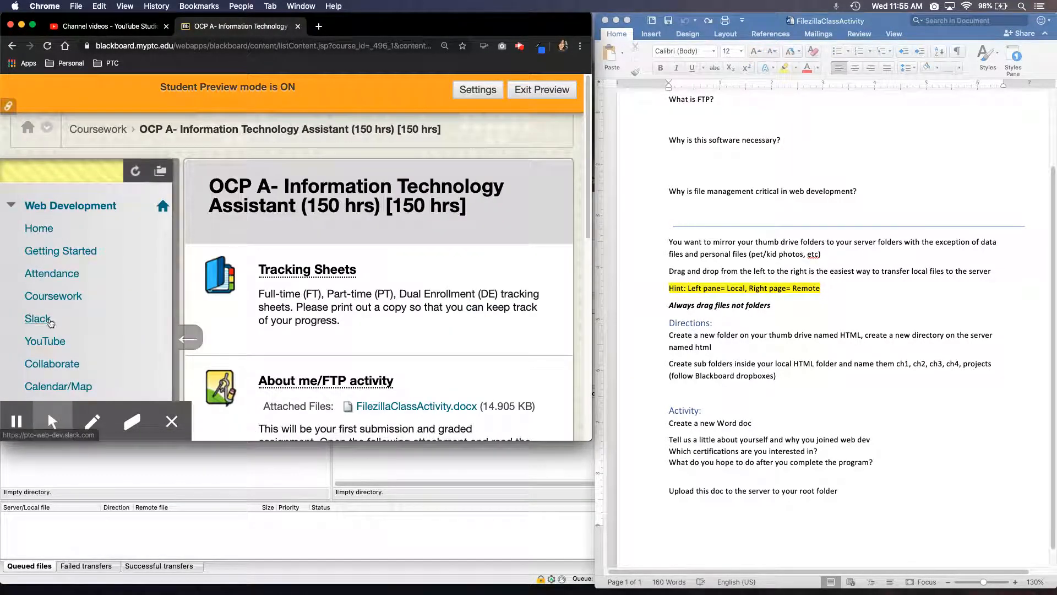
{"action": "left_click", "coordinate": [48, 297]}
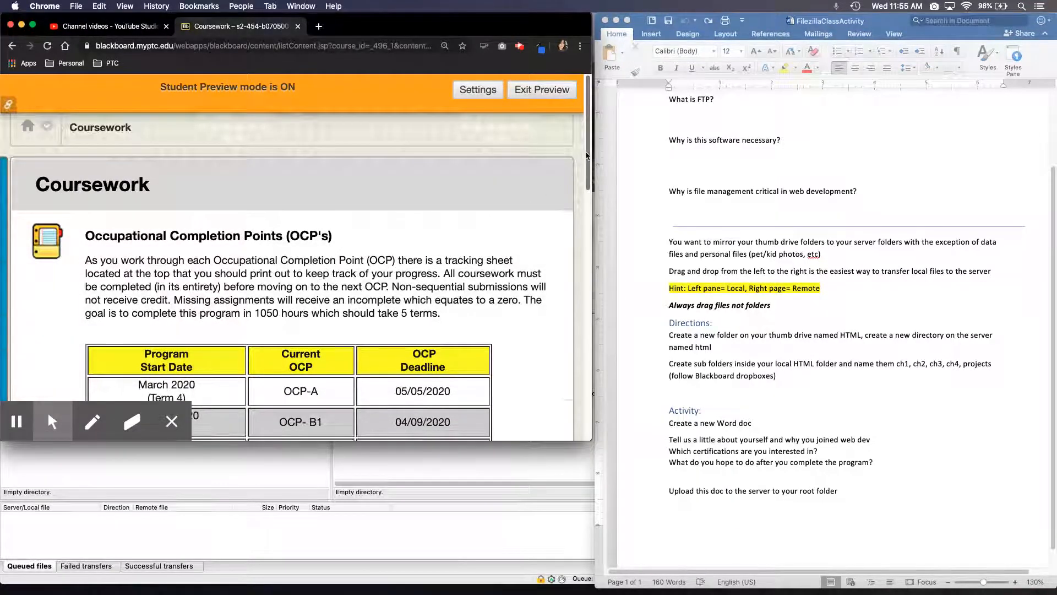
{"action": "scroll", "coordinate": [433, 246], "scroll_direction": "down", "scroll_amount": 10}
{"action": "left_click", "coordinate": [433, 247]}
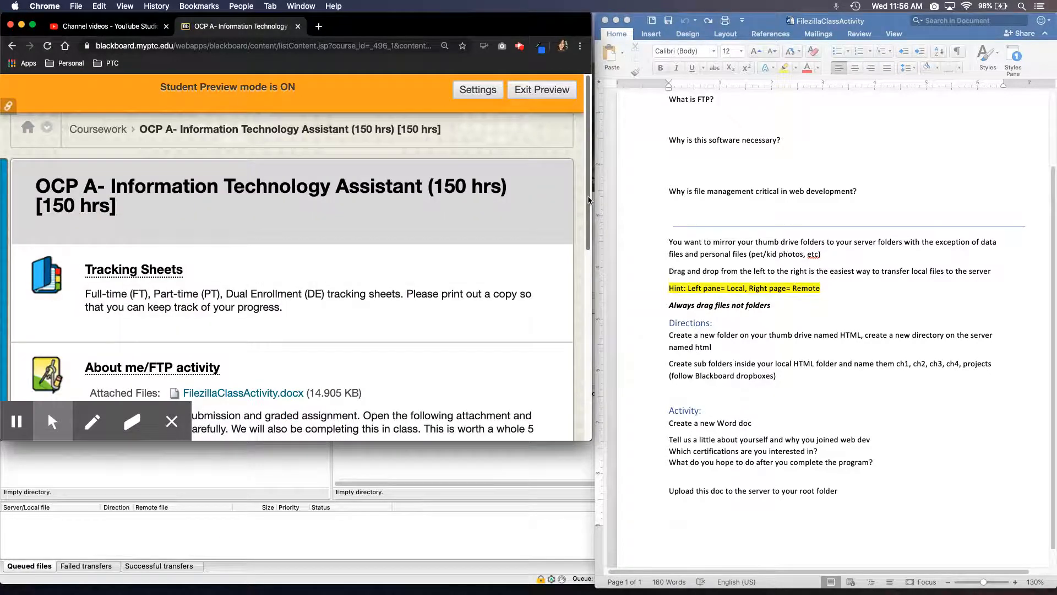
{"action": "scroll", "coordinate": [589, 220], "scroll_direction": "down", "scroll_amount": 4}
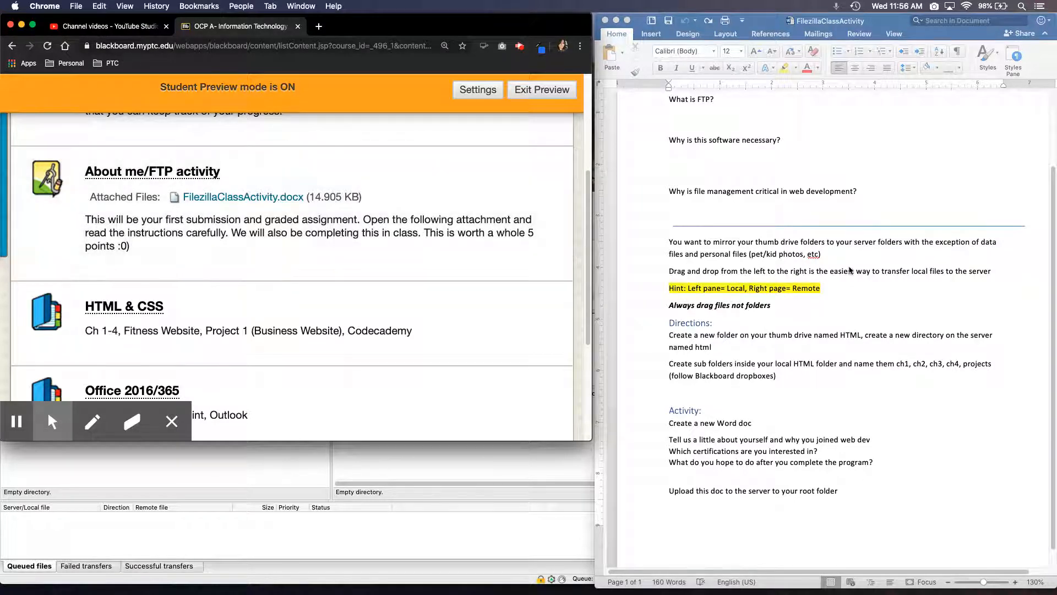
Switch to Word and review the questions and directions in the FilezillaClassActivity document
{"action": "left_click", "coordinate": [845, 262]}
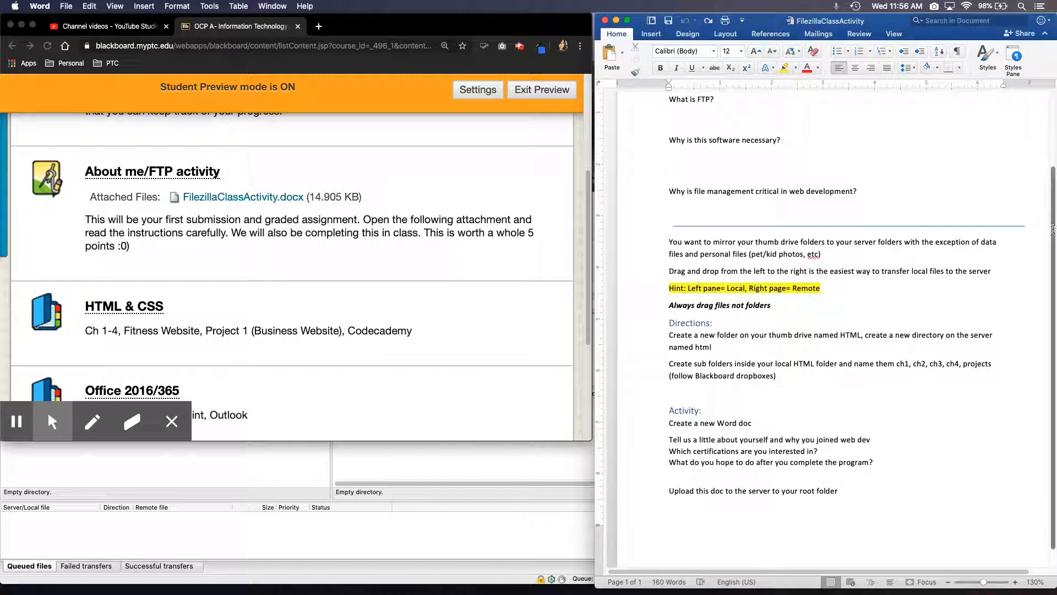
{"action": "left_click_drag", "start_coordinate": [1054, 206], "coordinate": [1052, 148]}
{"action": "scroll", "coordinate": [897, 351], "scroll_direction": "down", "scroll_amount": 3}
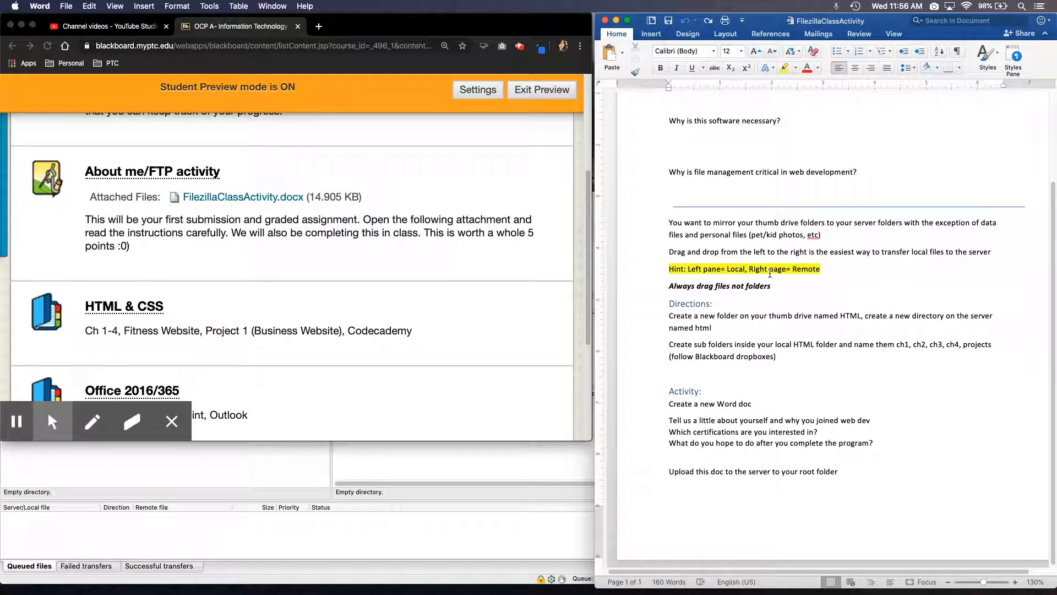
Switch to FileZilla and move its window higher over the browser to show the host and login fields
{"action": "left_click", "coordinate": [450, 474]}
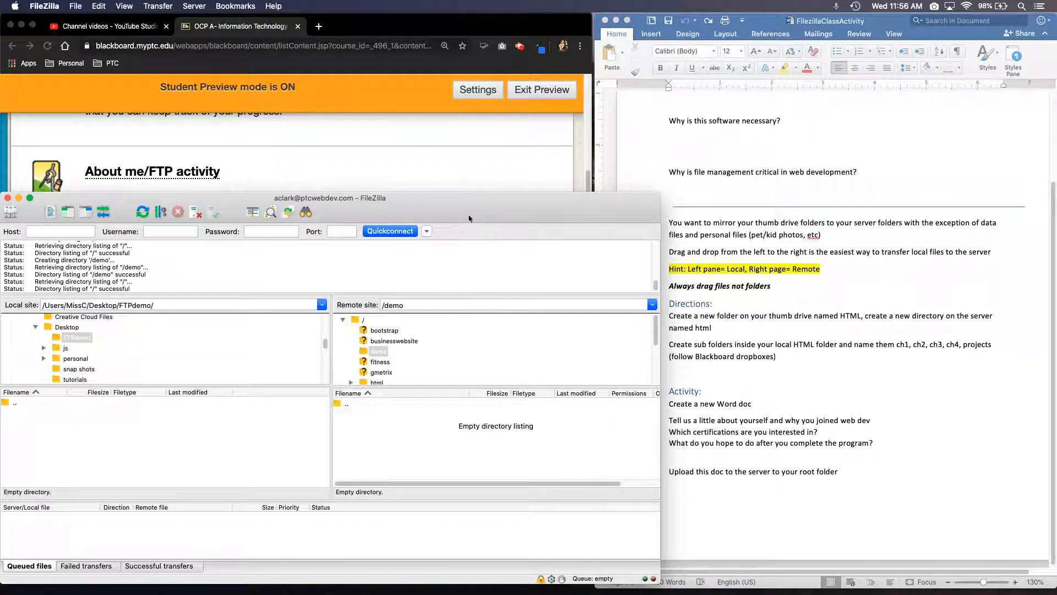
{"action": "left_click_drag", "start_coordinate": [472, 199], "coordinate": [511, 137]}
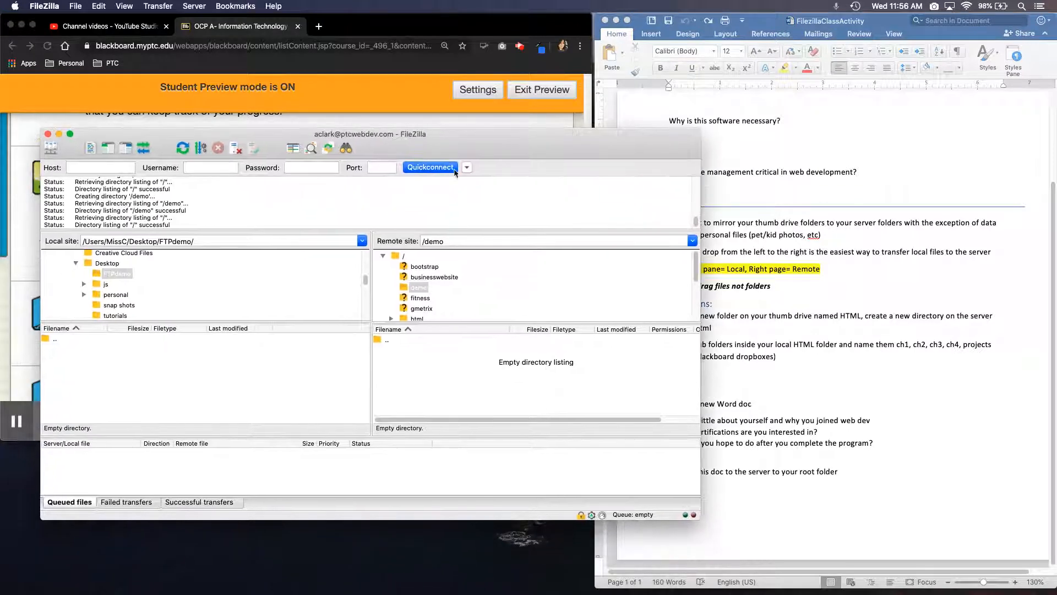
{"action": "left_click", "coordinate": [120, 168]}
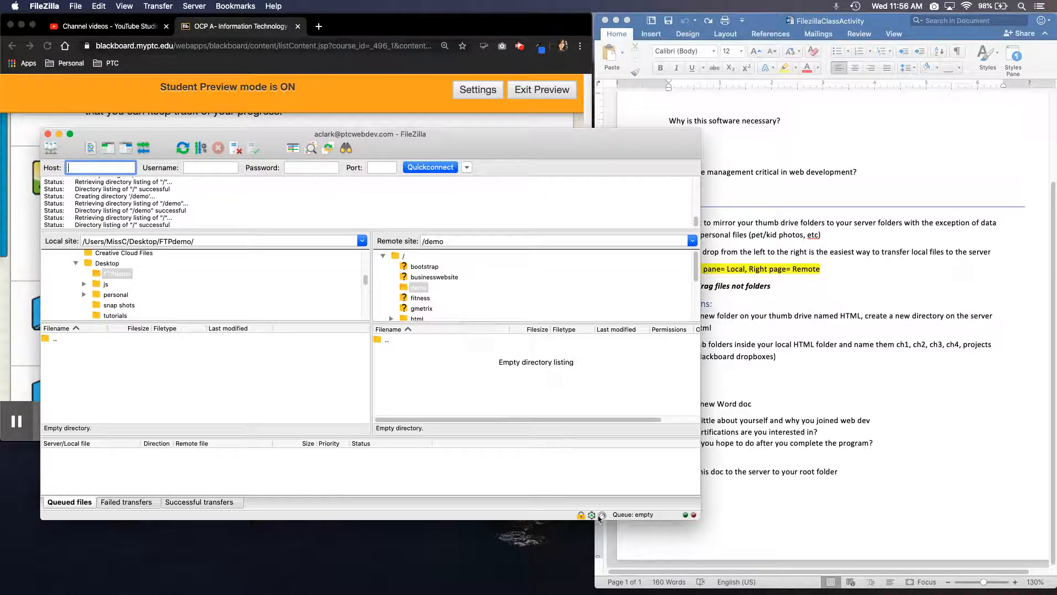
Check the directions in the Word document and create a local directory named html inside FTPdemo in FileZilla
{"action": "left_click", "coordinate": [847, 519]}
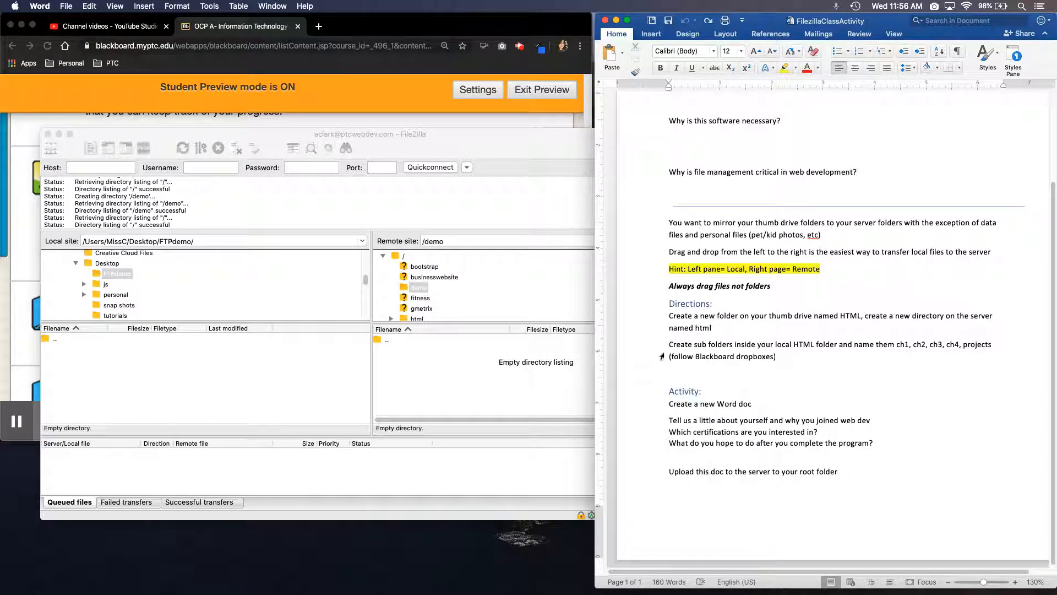
{"action": "left_click", "coordinate": [204, 372]}
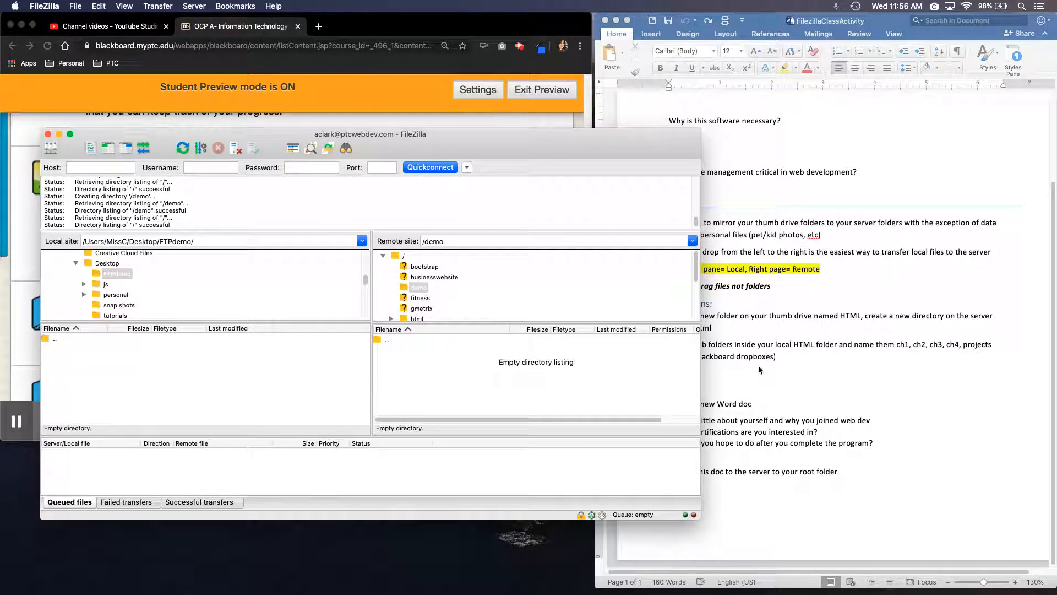
{"action": "right_click", "coordinate": [236, 385]}
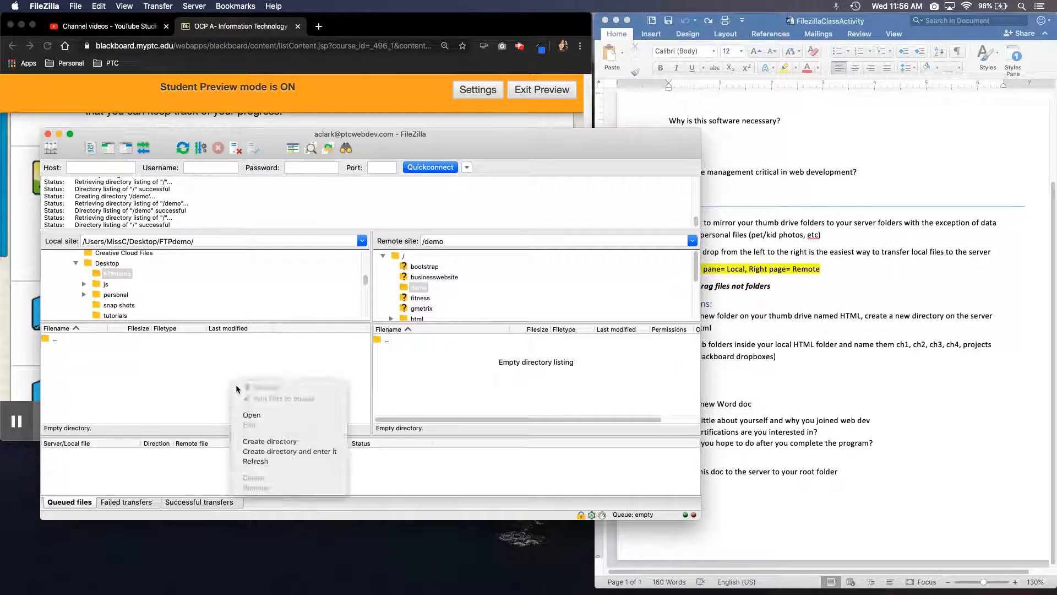
{"action": "left_click", "coordinate": [256, 441]}
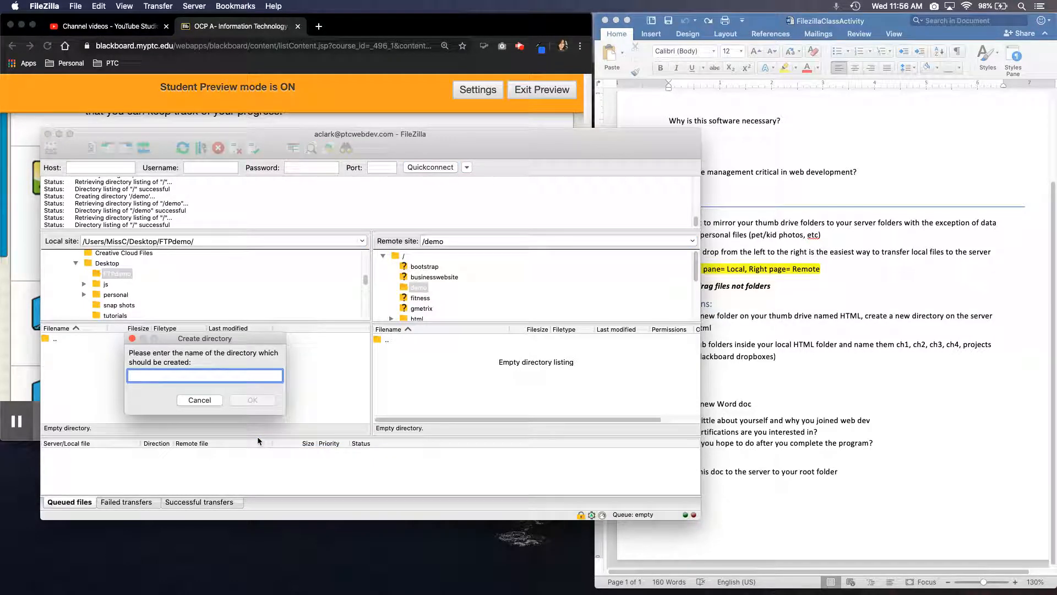
{"action": "type", "text": "html"}
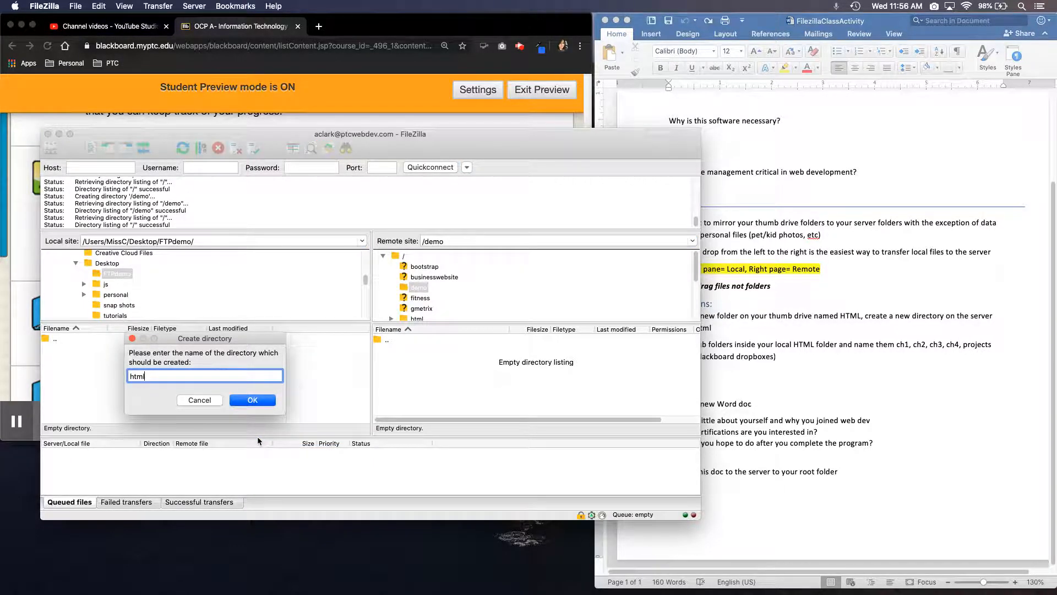
{"action": "key", "text": "Return"}
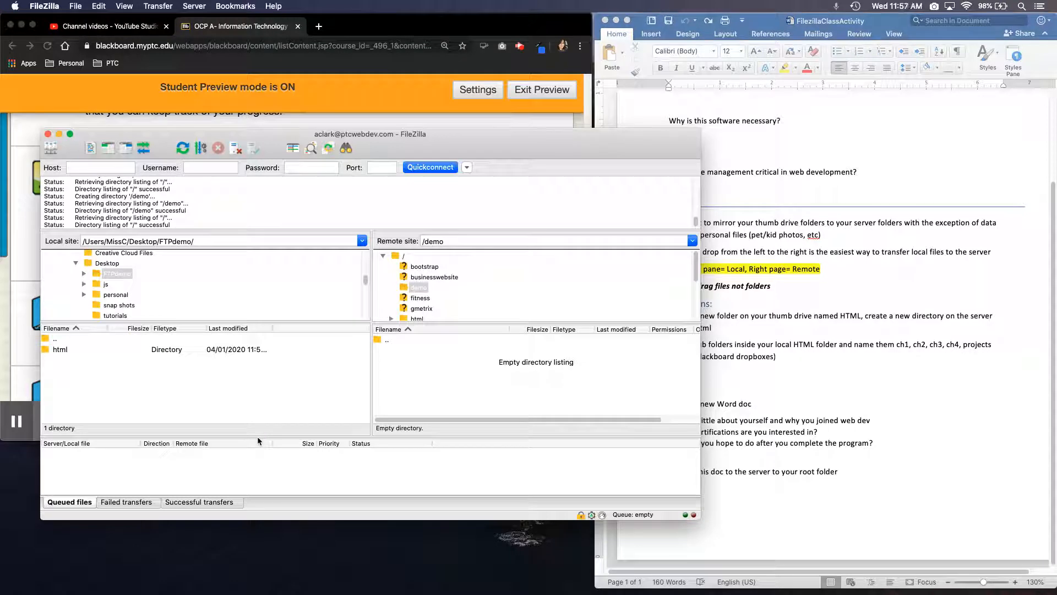
Create a matching html directory inside /demo on the remote server
{"action": "left_click", "coordinate": [821, 392]}
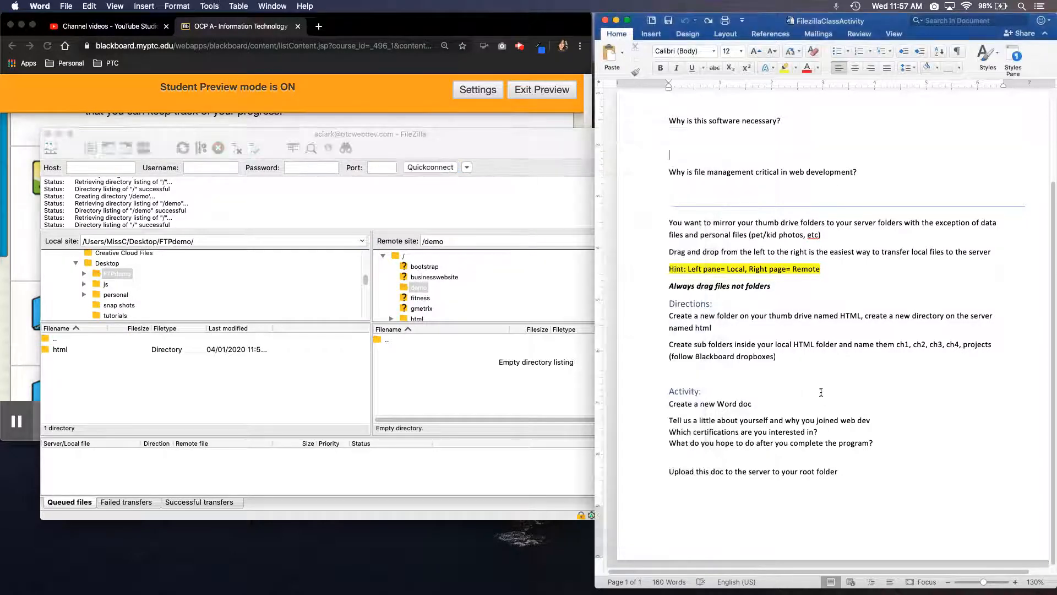
{"action": "left_click", "coordinate": [534, 372]}
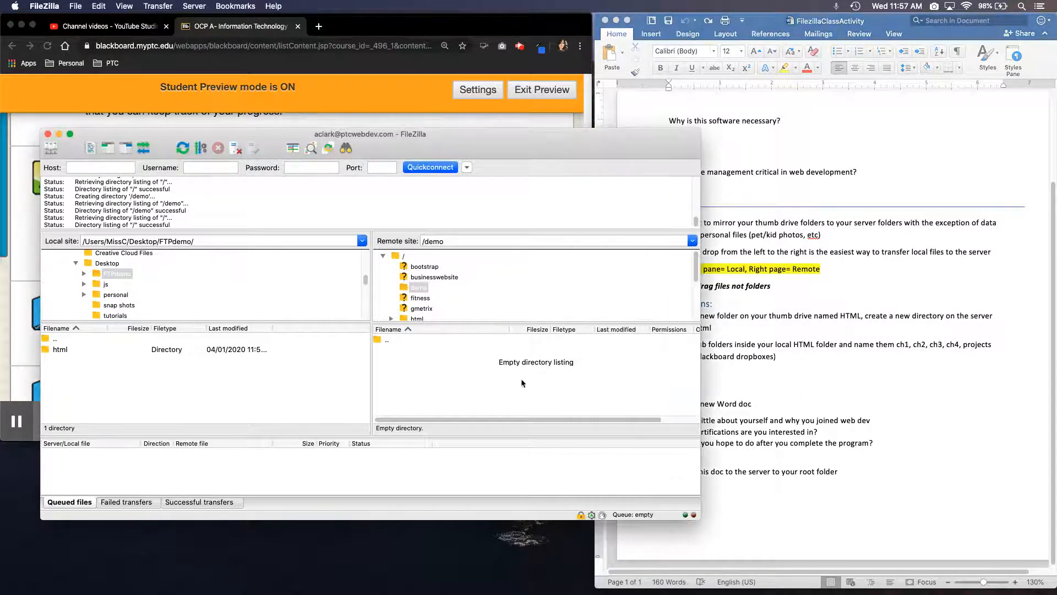
{"action": "right_click", "coordinate": [418, 376]}
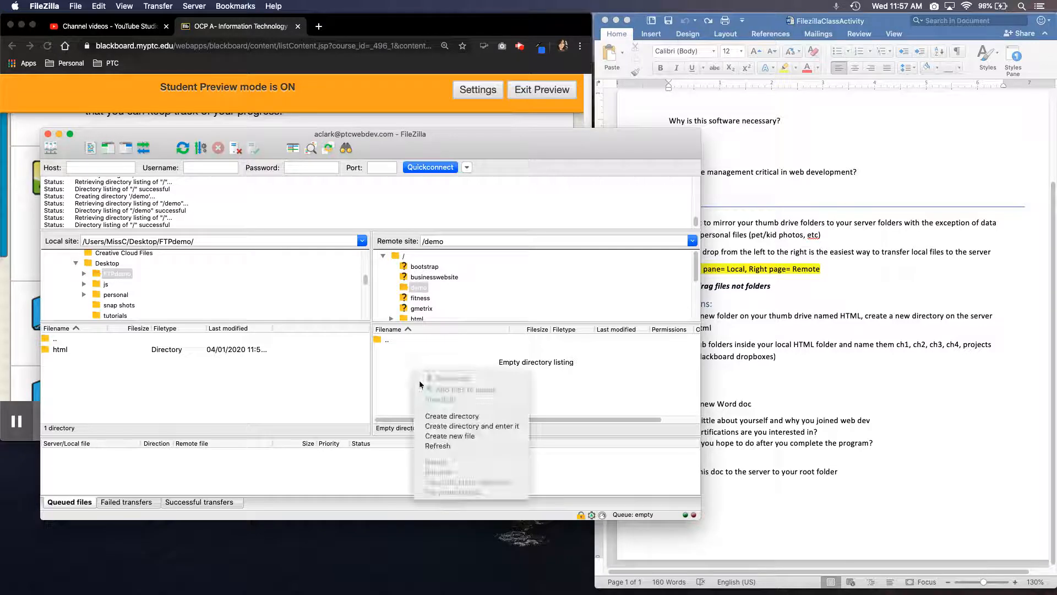
{"action": "left_click", "coordinate": [435, 417]}
{"action": "type", "text": "html"}
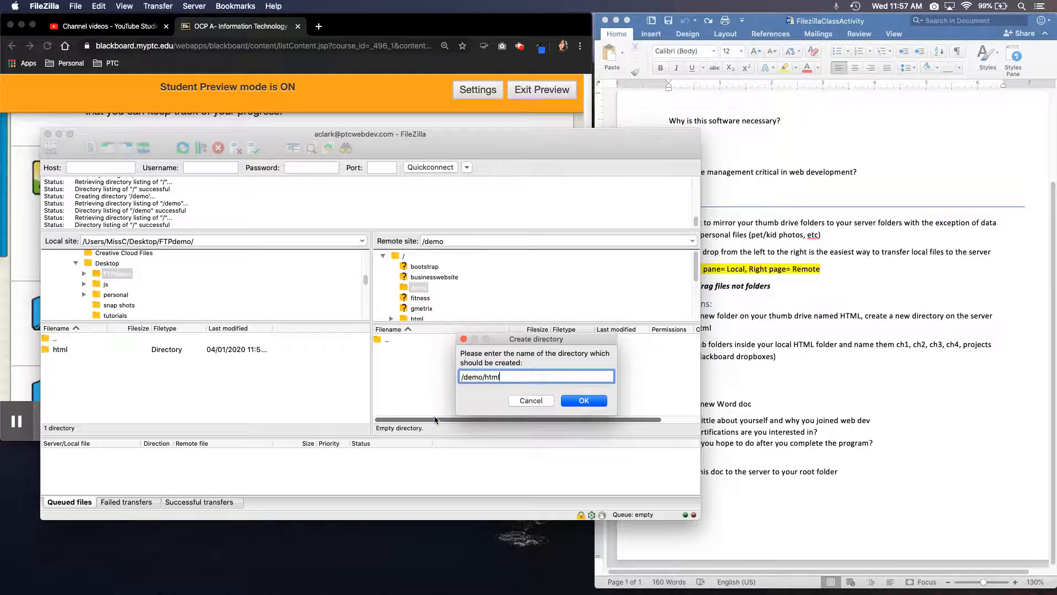
{"action": "key", "text": "Return"}
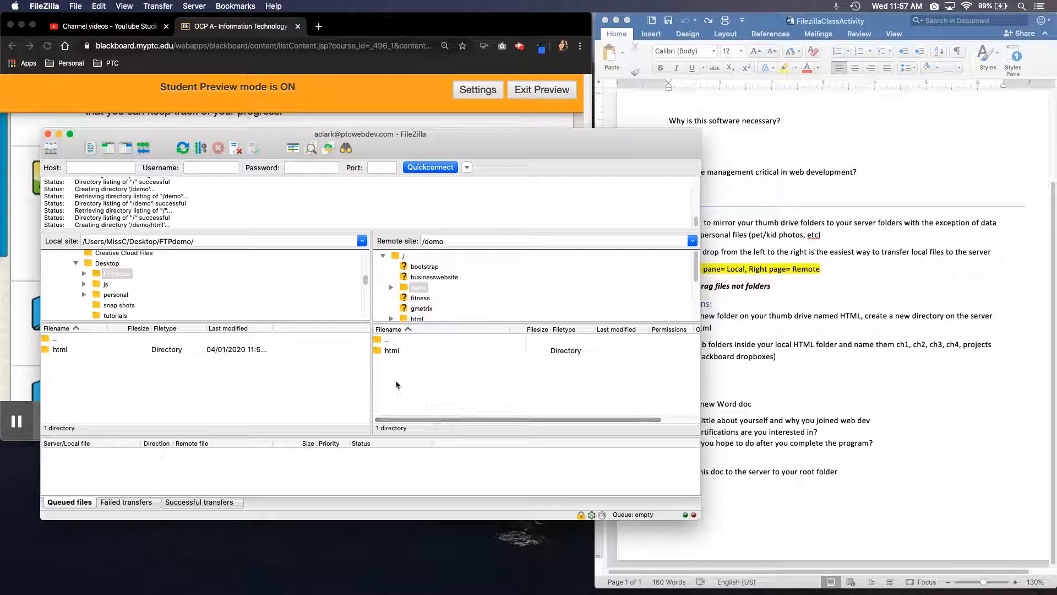
Open the html directory on both the remote server and the local site
{"action": "left_click", "coordinate": [392, 351]}
{"action": "double_click", "coordinate": [392, 352]}
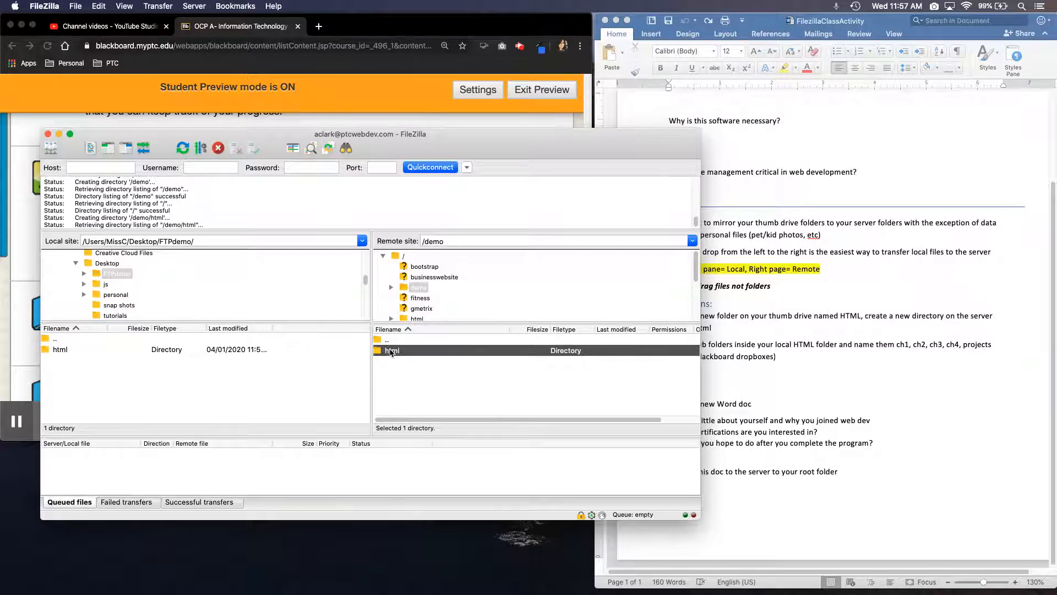
{"action": "left_click", "coordinate": [62, 352]}
{"action": "double_click", "coordinate": [63, 353]}
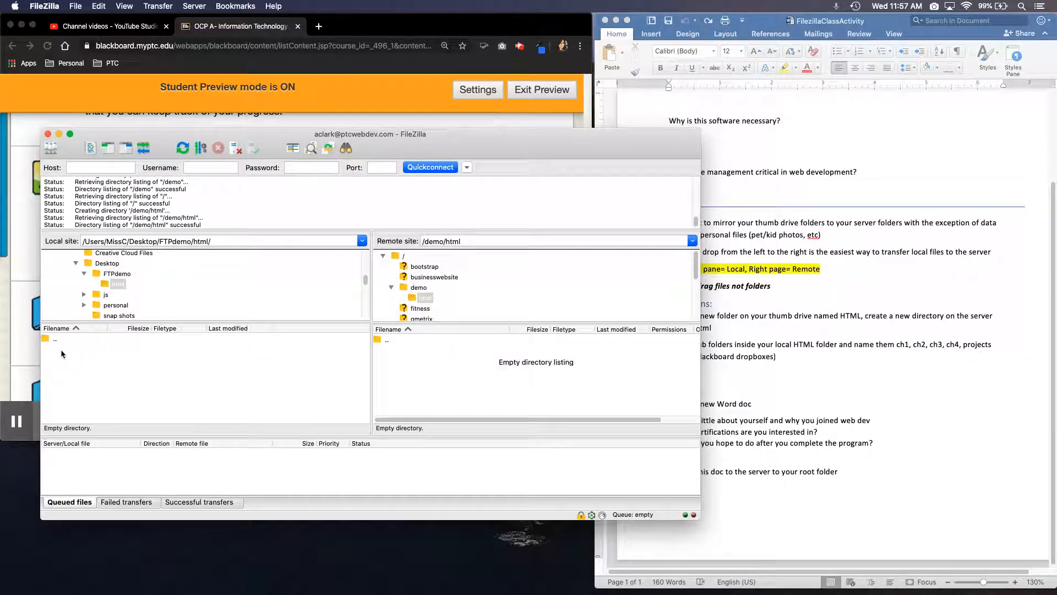
Create a subdirectory named ch1 inside the local html folder
{"action": "right_click", "coordinate": [78, 361]}
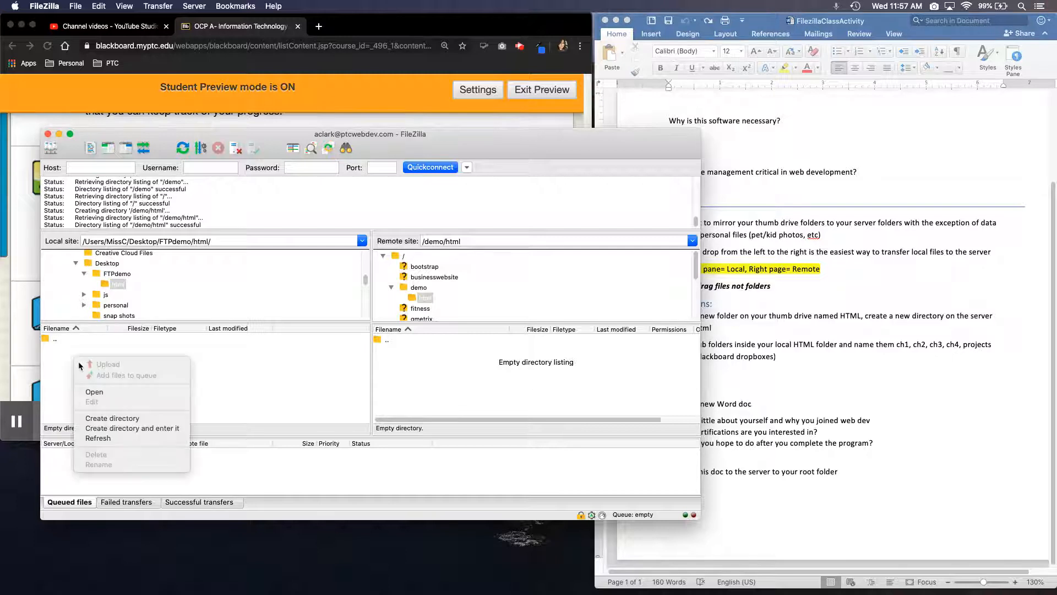
{"action": "left_click", "coordinate": [102, 418]}
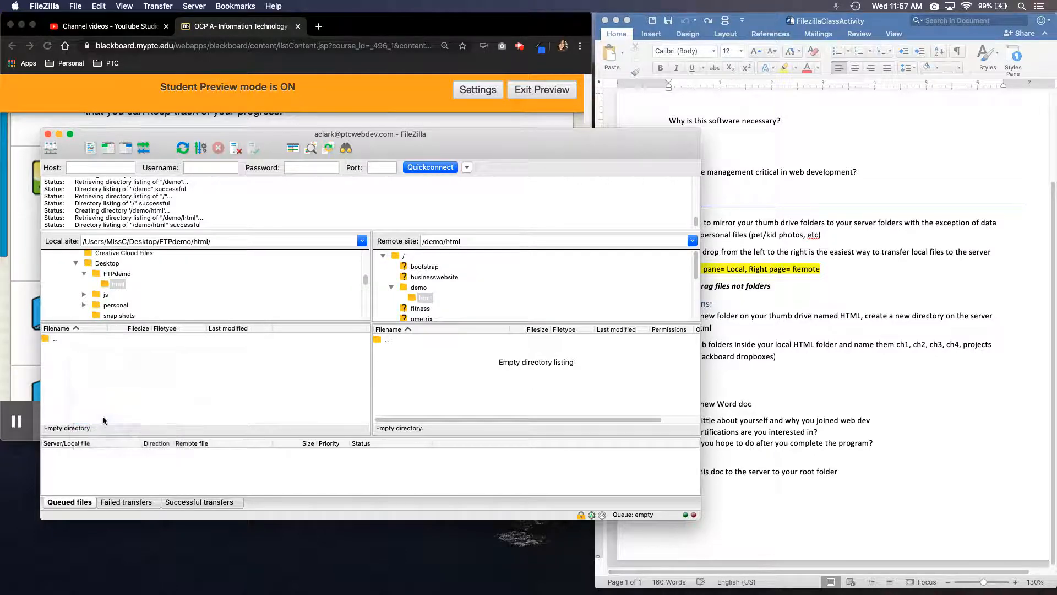
{"action": "type", "text": "ch1"}
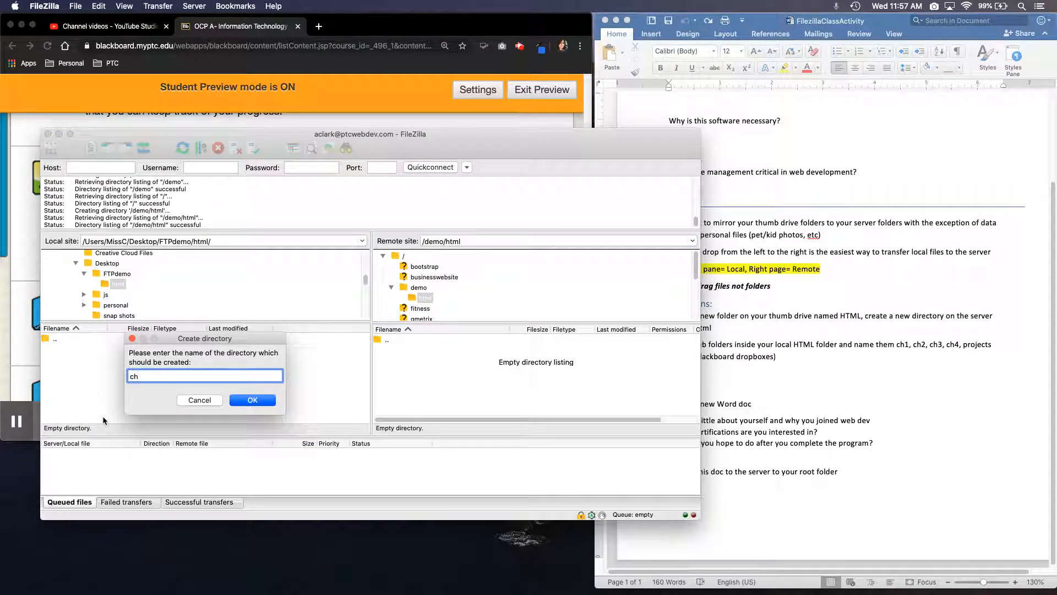
{"action": "key", "text": "Return"}
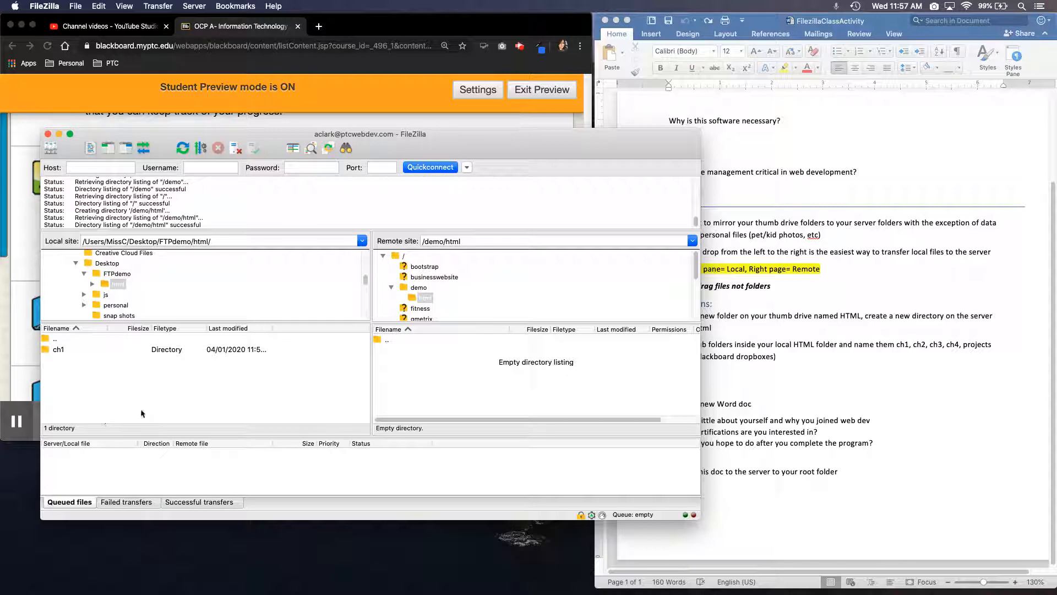
Create a chapter directory inside /demo/html on the server to mirror the local ch1 folder
{"action": "right_click", "coordinate": [418, 373]}
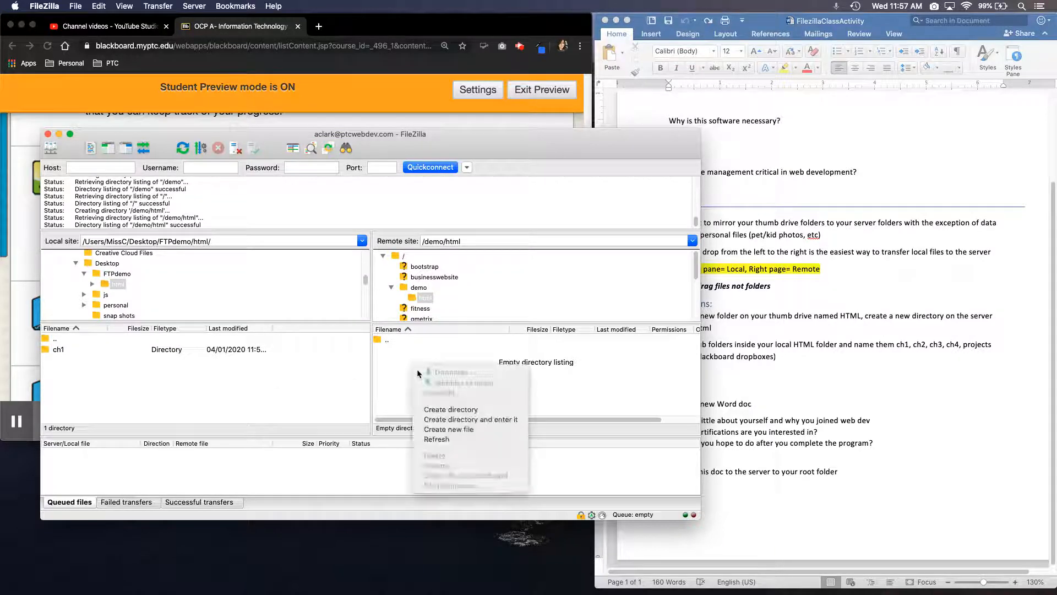
{"action": "left_click", "coordinate": [432, 408]}
{"action": "type", "text": "cg"}
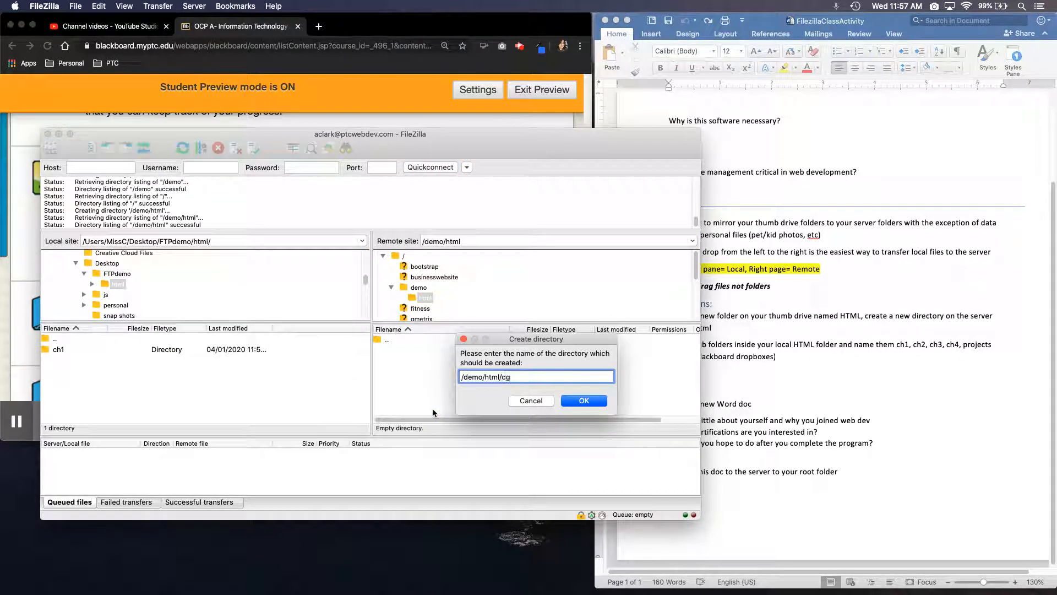
{"action": "key", "text": "BackSpace"}
{"action": "type", "text": "h1"}
{"action": "key", "text": "Return"}
Switch to Blackboard in Chrome and look up the Ch 1 data files and introduction under HTML & CSS
{"action": "left_click", "coordinate": [24, 355]}
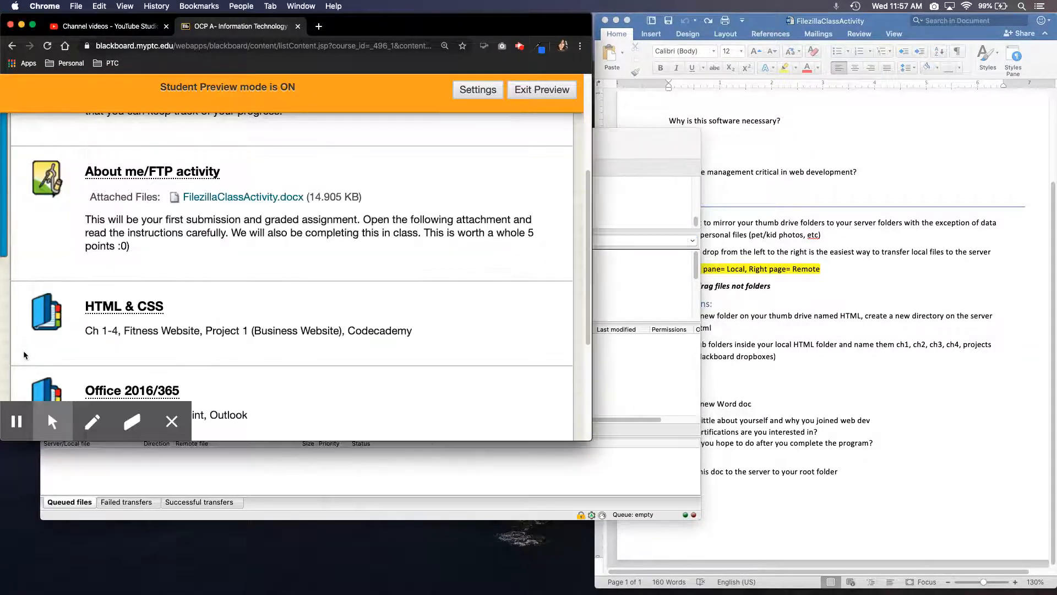
{"action": "left_click", "coordinate": [111, 310]}
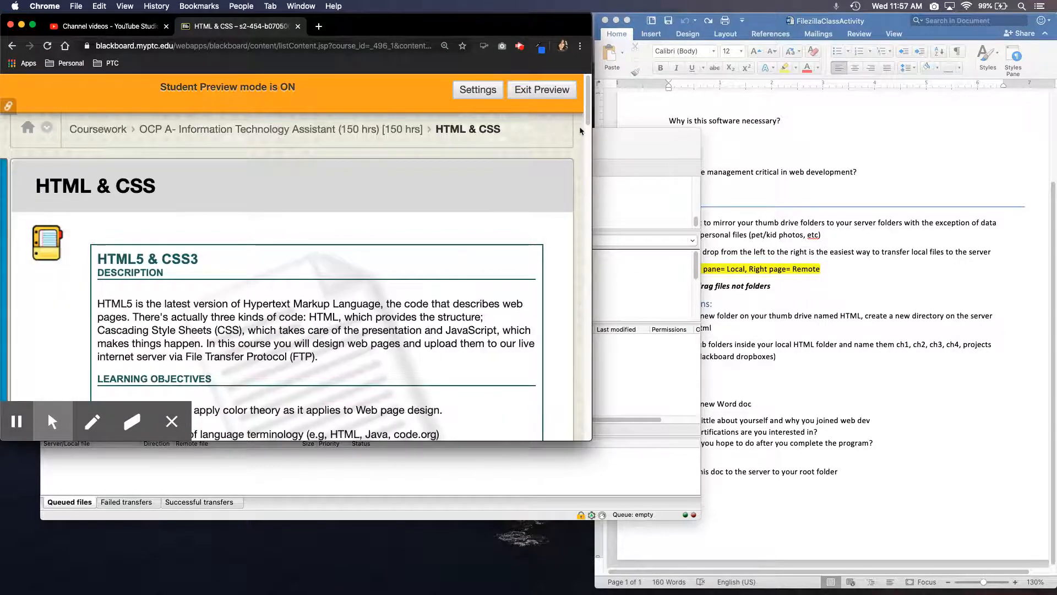
{"action": "left_click_drag", "start_coordinate": [589, 112], "coordinate": [605, 214]}
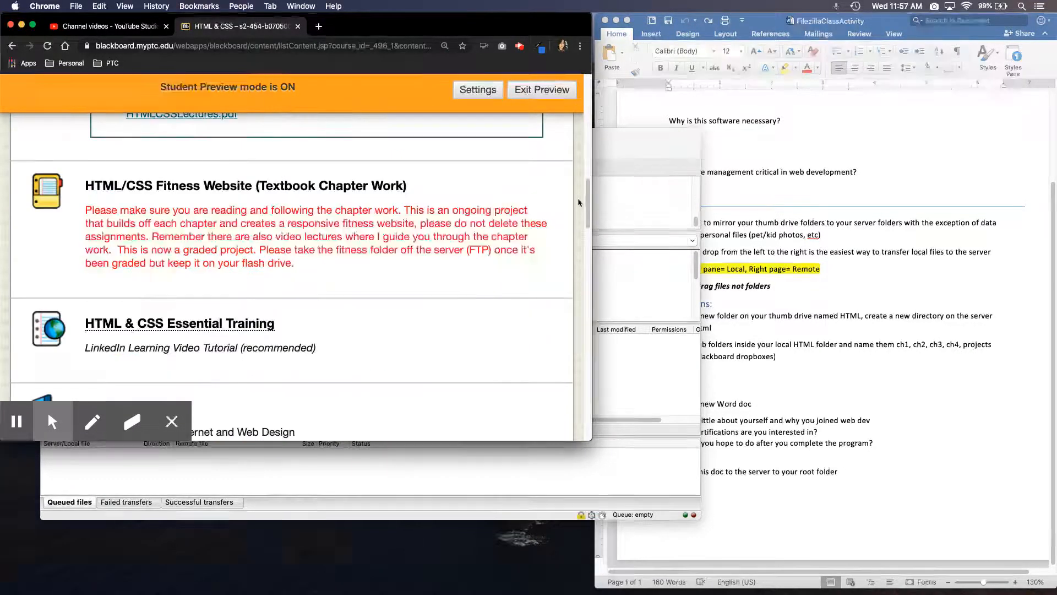
{"action": "scroll", "coordinate": [591, 231], "scroll_direction": "down", "scroll_amount": 5}
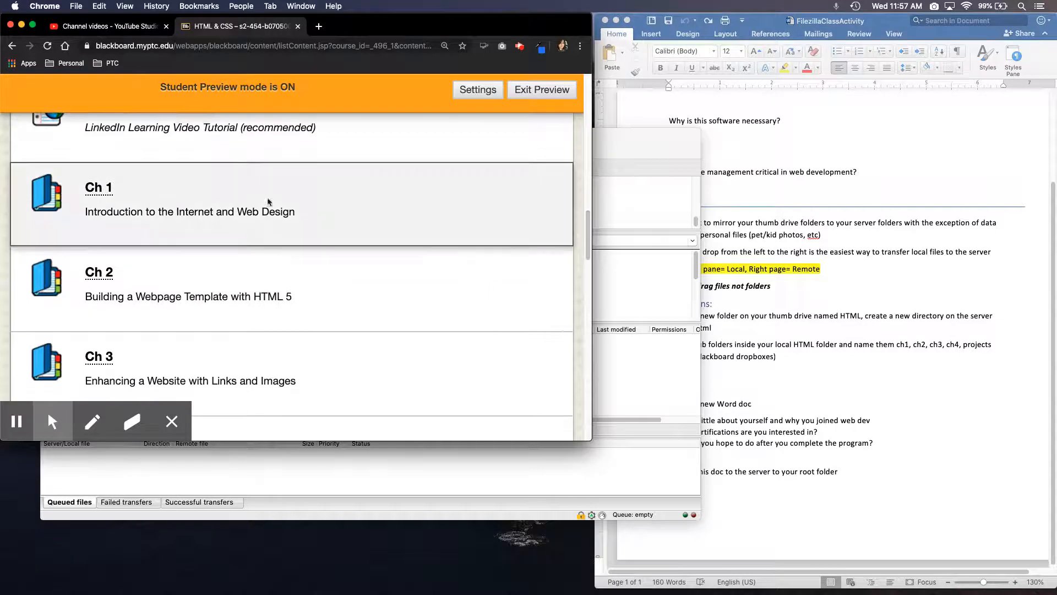
{"action": "left_click", "coordinate": [107, 191]}
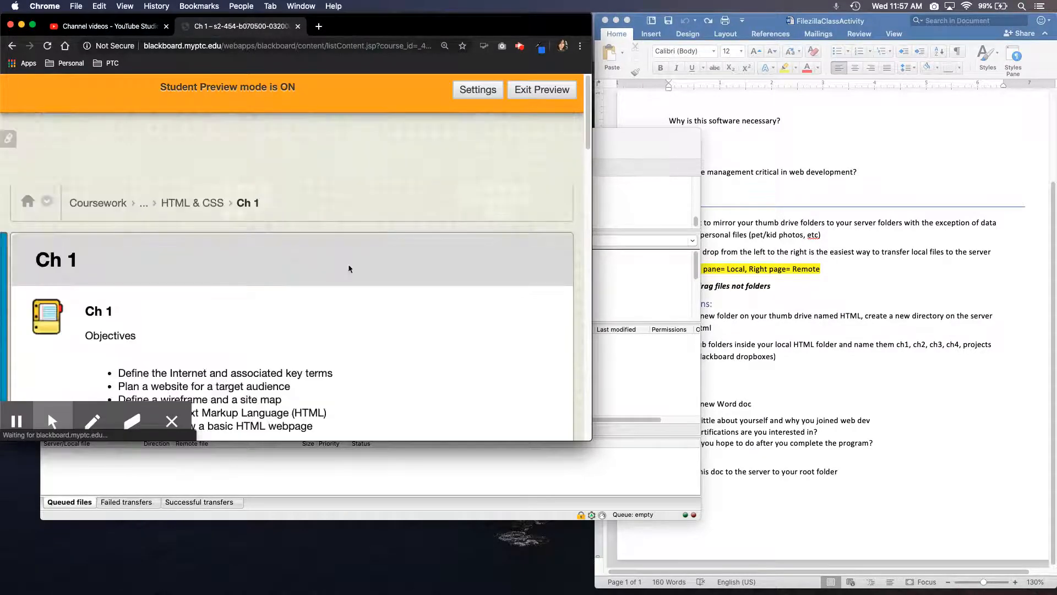
{"action": "scroll", "coordinate": [591, 166], "scroll_direction": "down", "scroll_amount": 3}
{"action": "scroll", "coordinate": [590, 166], "scroll_direction": "down", "scroll_amount": 3}
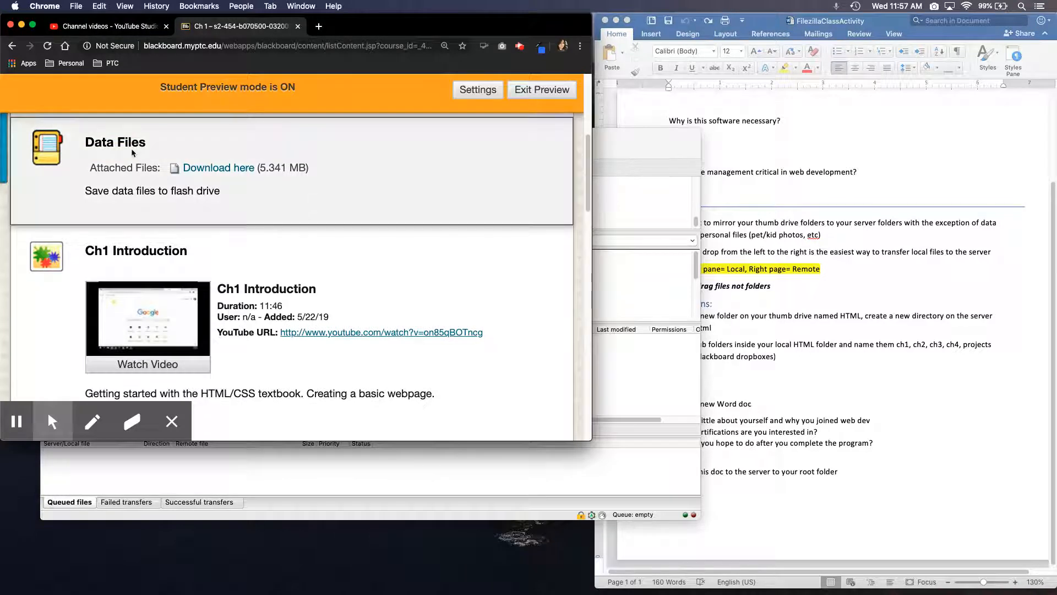
Switch to FileZilla, create a data directory inside the local ch1 folder, and open the matching ch1 directory on the server
{"action": "left_click", "coordinate": [285, 481]}
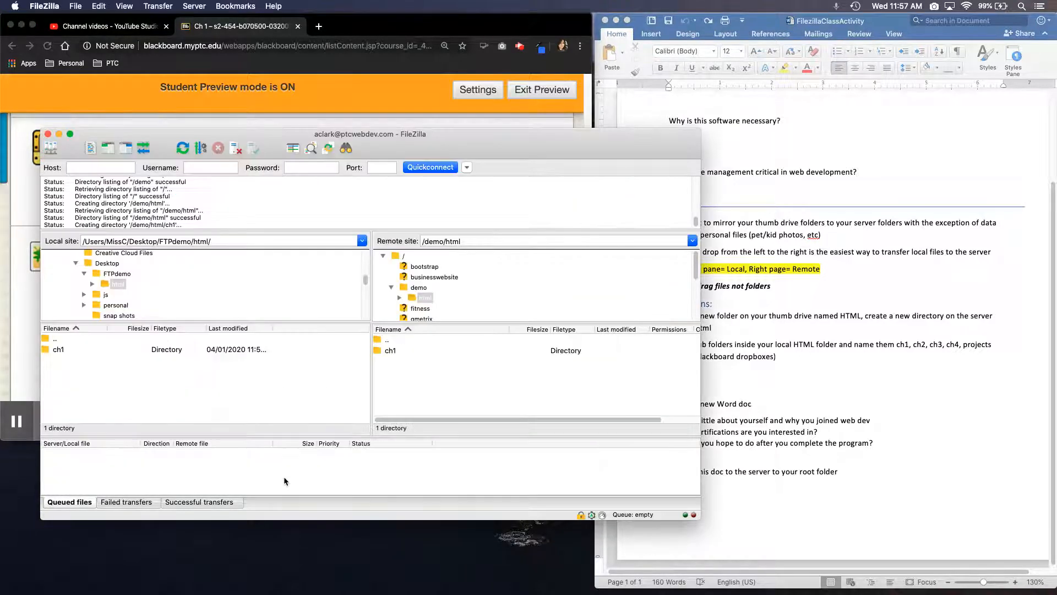
{"action": "double_click", "coordinate": [58, 350]}
{"action": "right_click", "coordinate": [59, 357]}
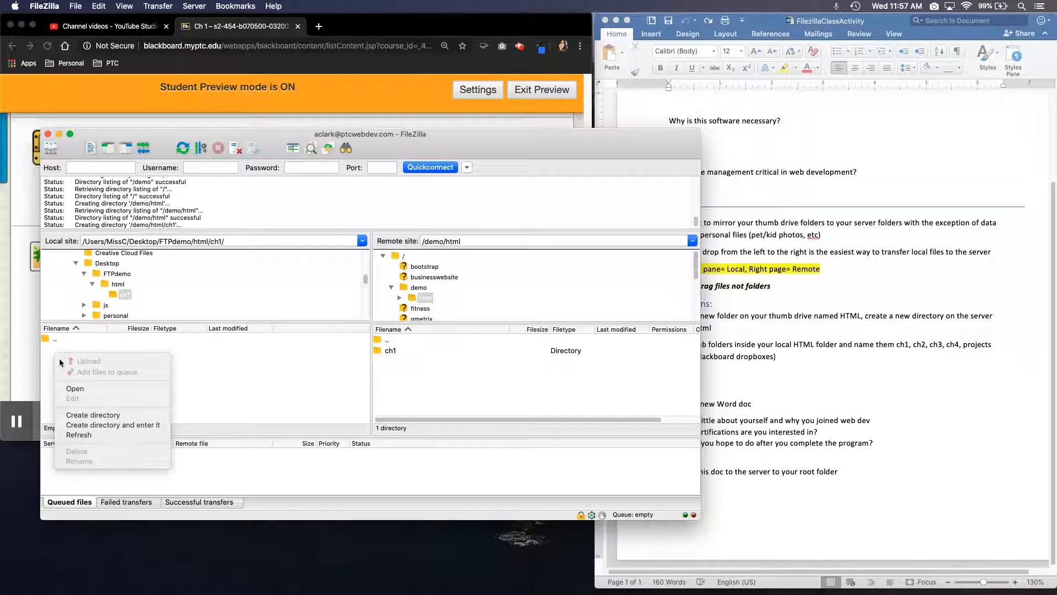
{"action": "left_click", "coordinate": [85, 415]}
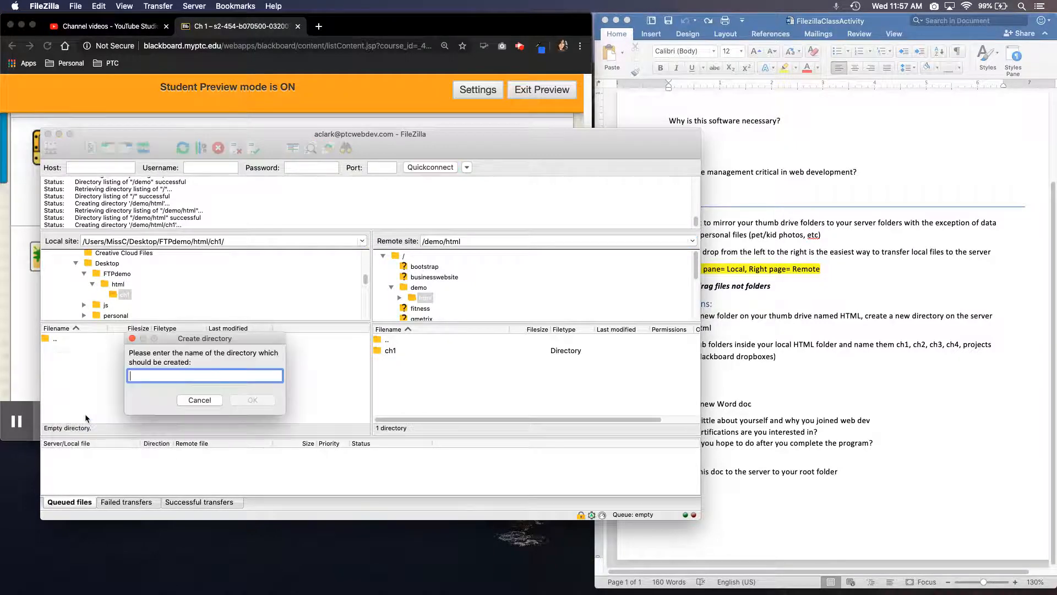
{"action": "type", "text": "data"}
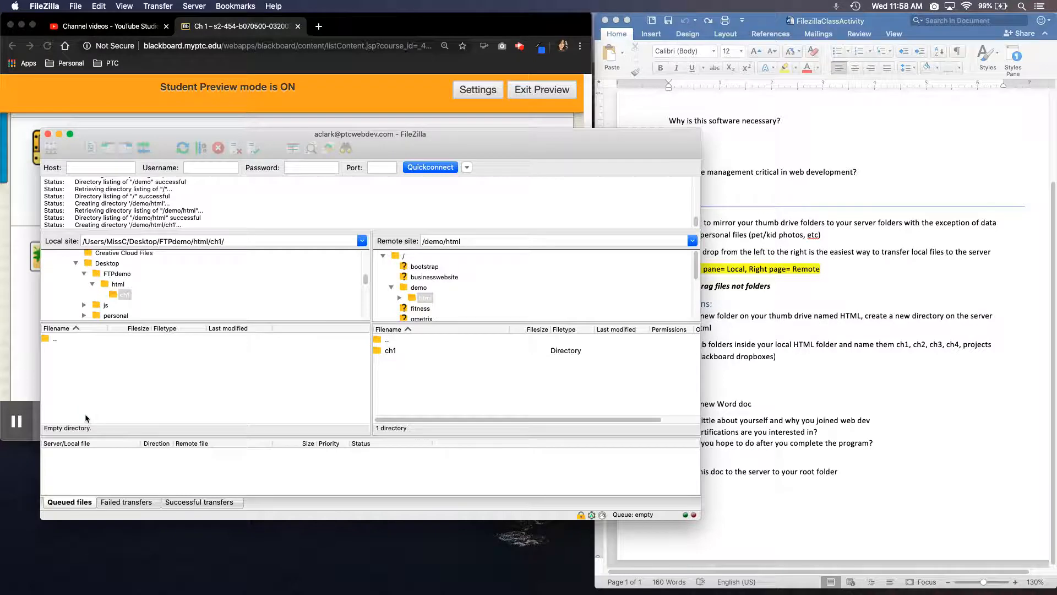
{"action": "key", "text": "Return"}
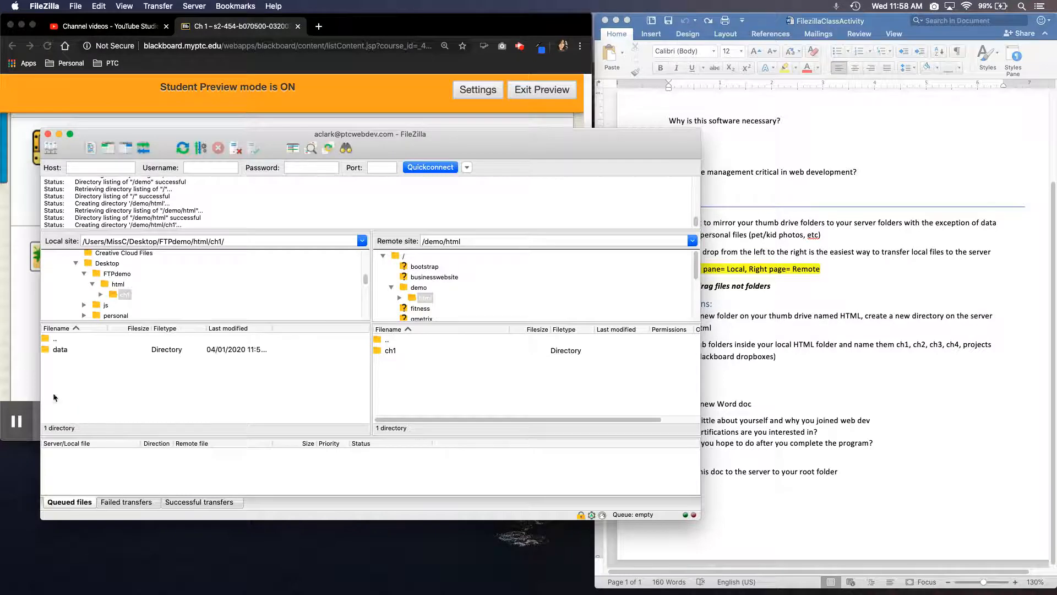
{"action": "double_click", "coordinate": [392, 351]}
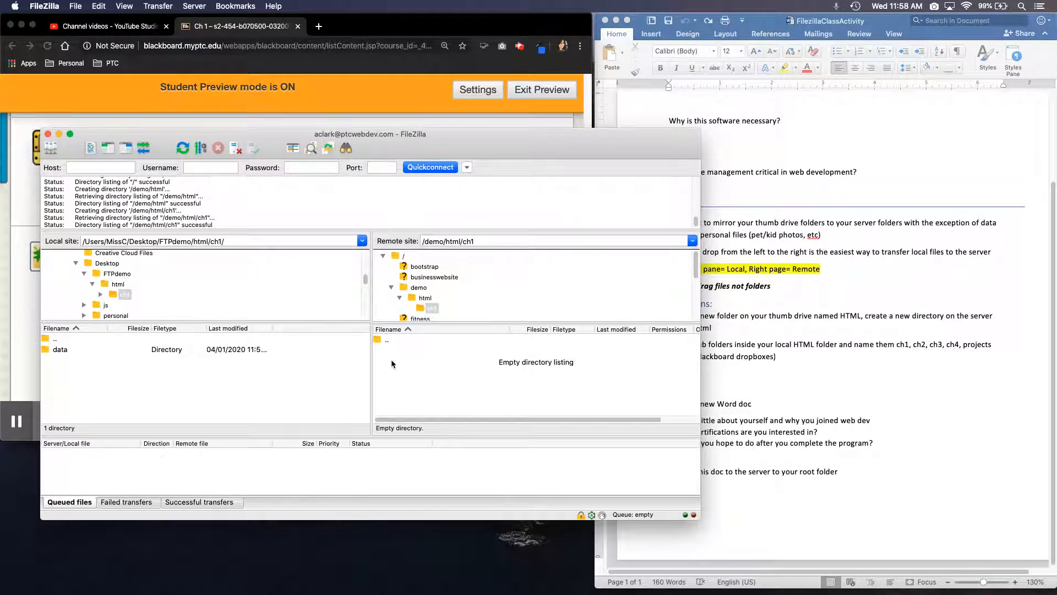
Check the Ch 1 page in Blackboard, then return to FileZilla and create a chapterwork directory in the local ch1 folder
{"action": "left_click", "coordinate": [20, 336]}
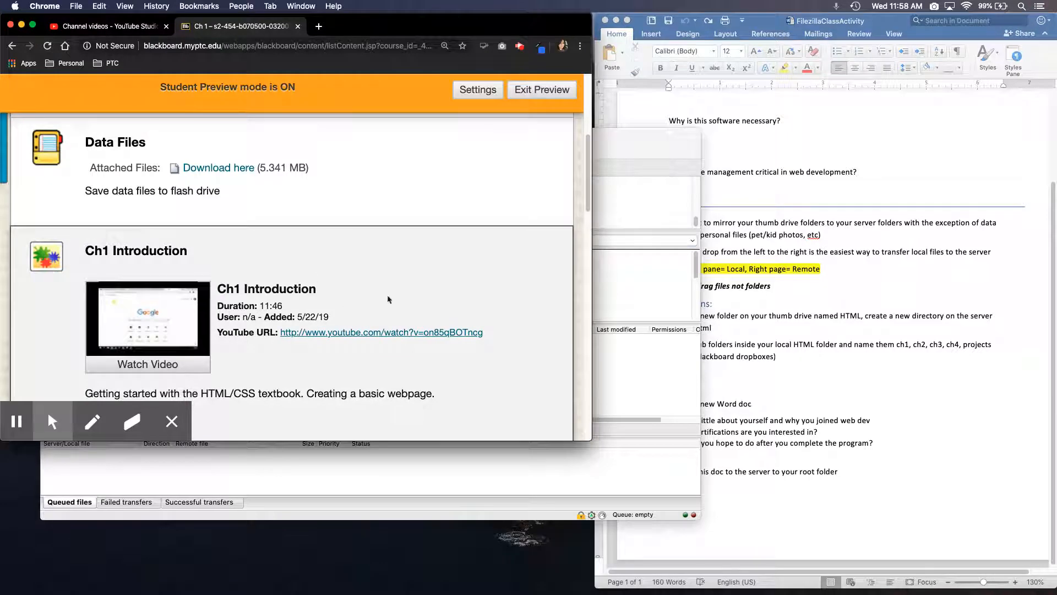
{"action": "scroll", "coordinate": [583, 237], "scroll_direction": "down", "scroll_amount": 8}
{"action": "scroll", "coordinate": [591, 255], "scroll_direction": "down", "scroll_amount": 3}
{"action": "left_click", "coordinate": [632, 375]}
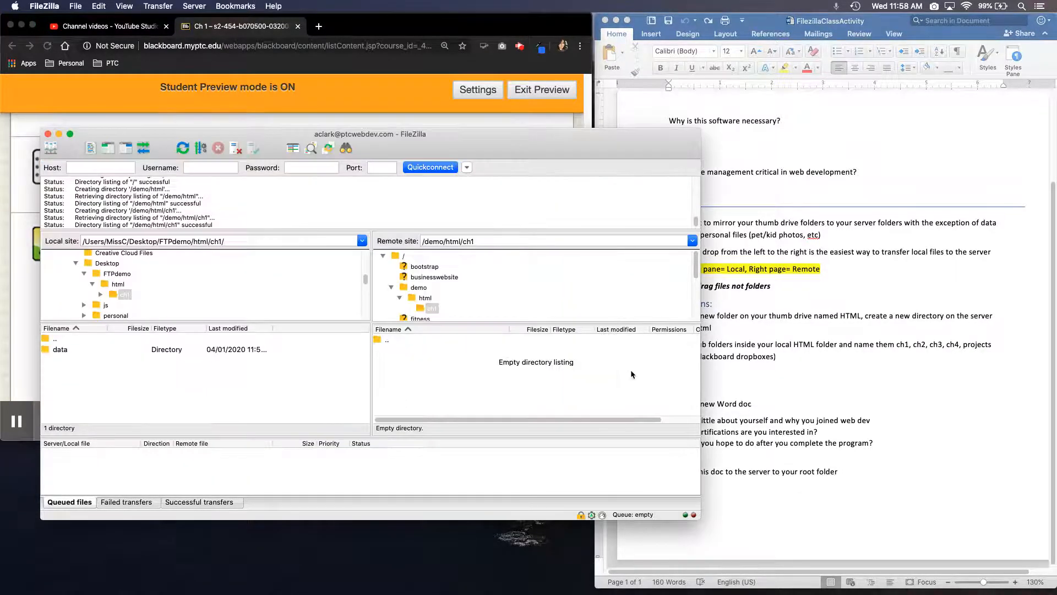
{"action": "right_click", "coordinate": [127, 387]}
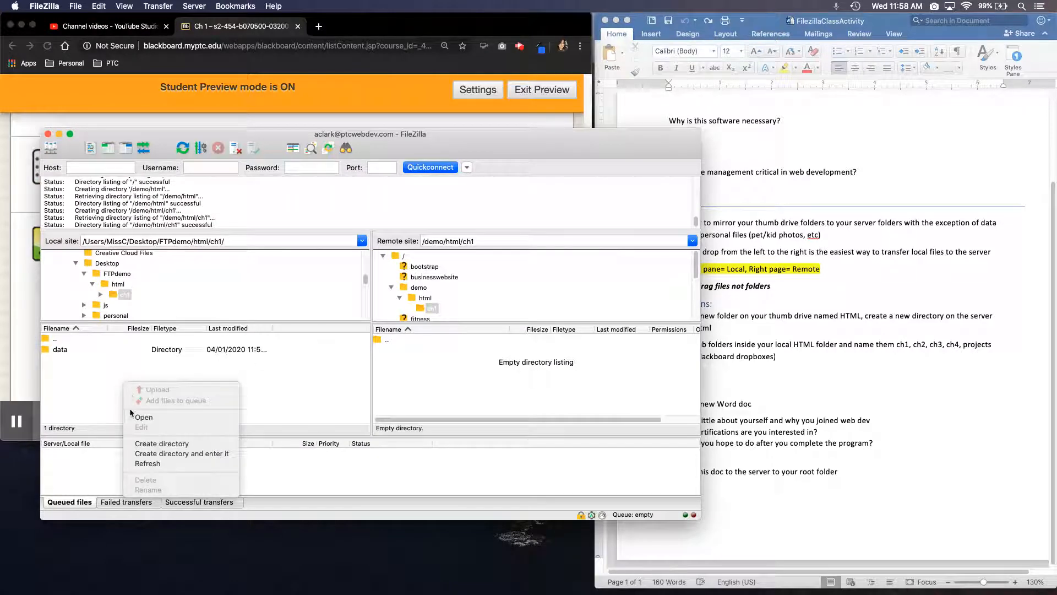
{"action": "left_click", "coordinate": [147, 444]}
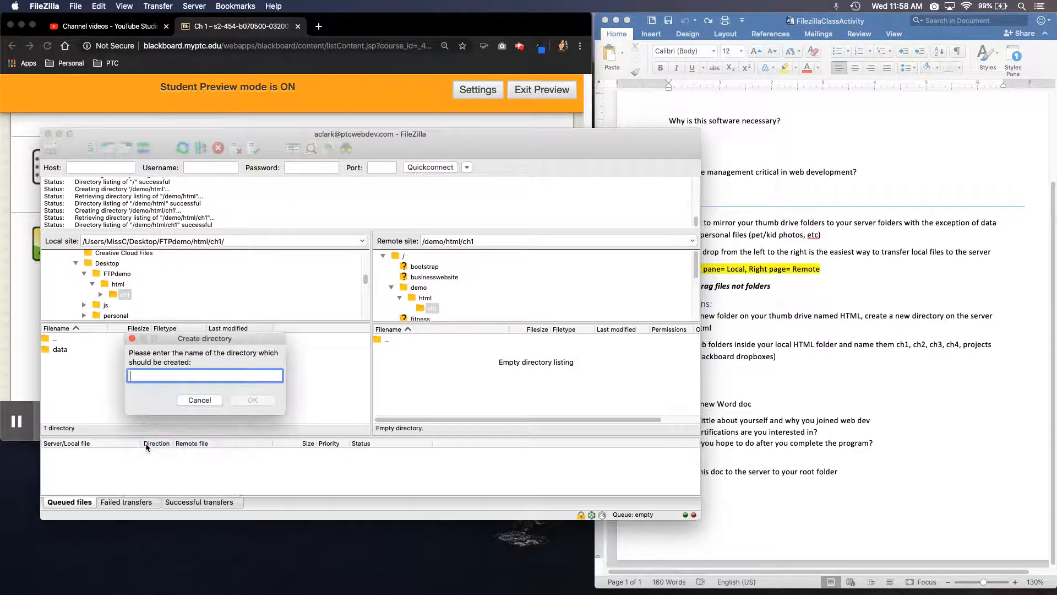
{"action": "type", "text": "chapterwork"}
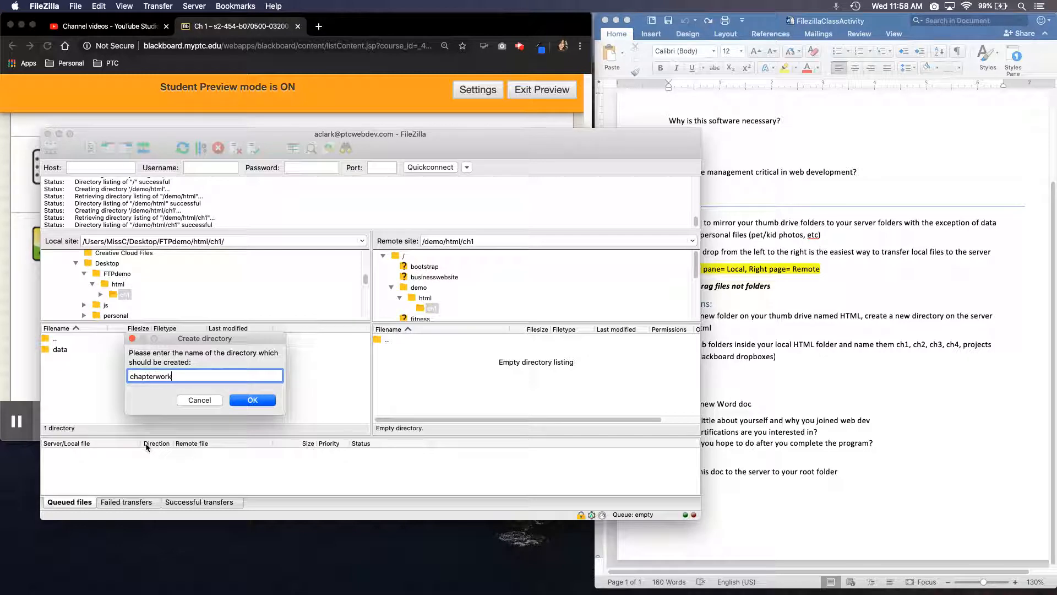
{"action": "key", "text": "Return"}
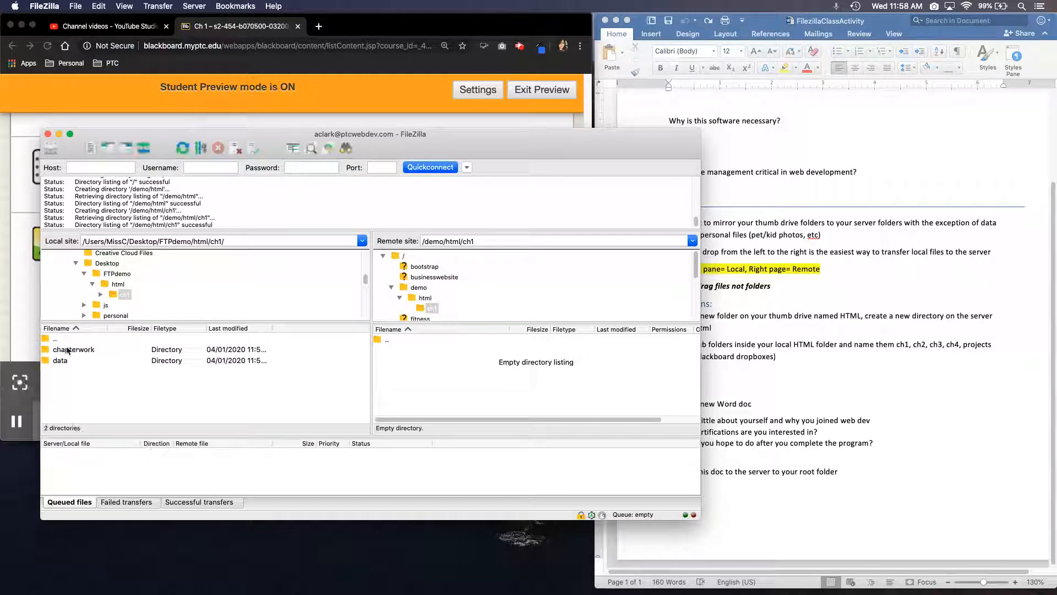
Review the HTM Ch1 Apply assignment in Blackboard, then in FileZilla create an apply directory inside /demo/html/ch1 on the server
{"action": "left_click", "coordinate": [23, 290]}
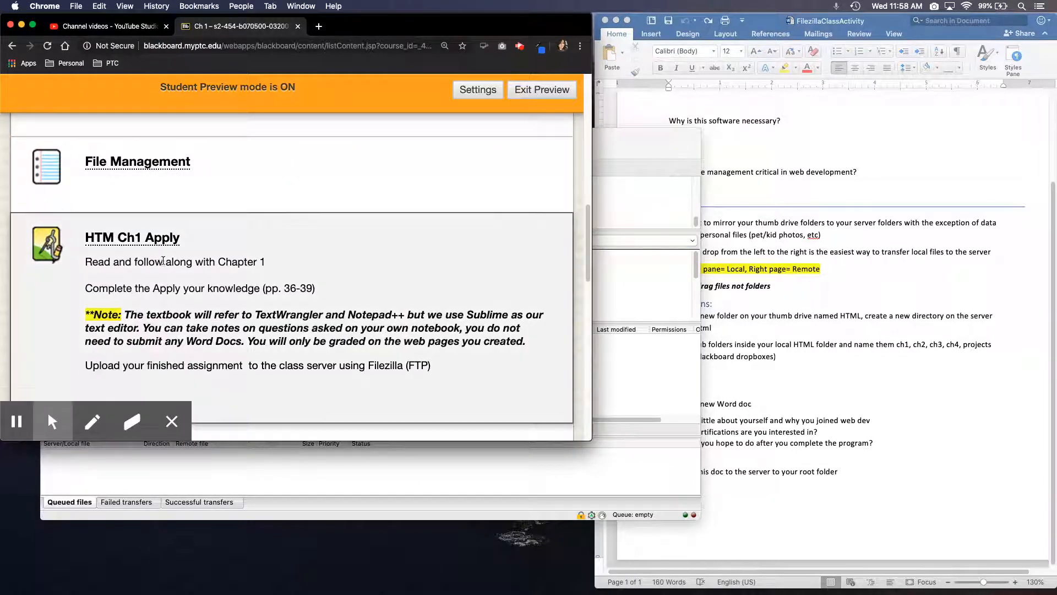
{"action": "mouse_move", "coordinate": [588, 226]}
{"action": "left_mouse_down"}
{"action": "mouse_move", "coordinate": [595, 398]}
{"action": "mouse_move", "coordinate": [587, 214]}
{"action": "left_mouse_up"}
{"action": "left_click", "coordinate": [649, 365]}
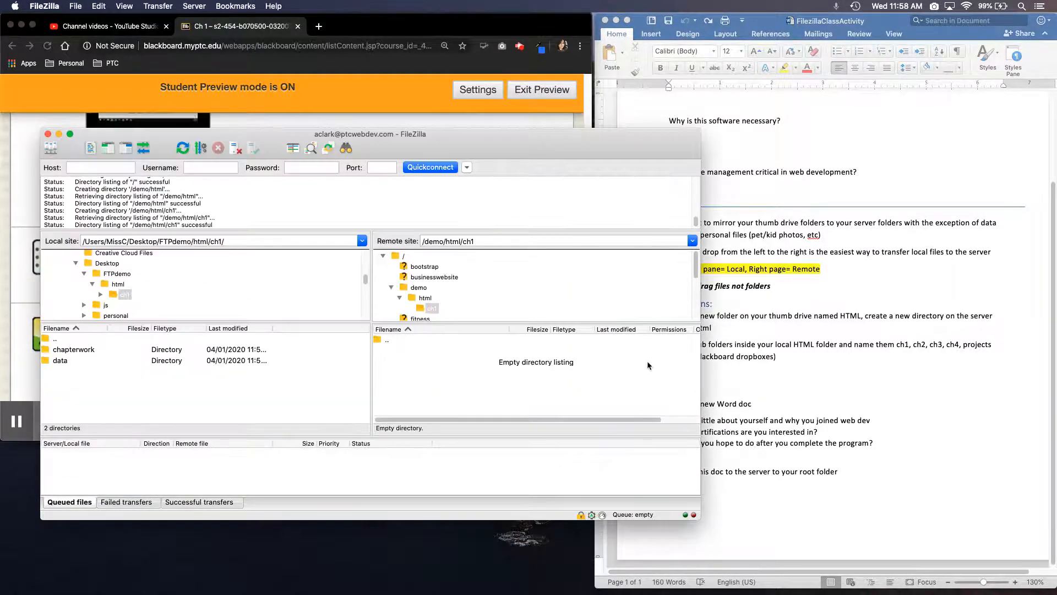
{"action": "right_click", "coordinate": [466, 369]}
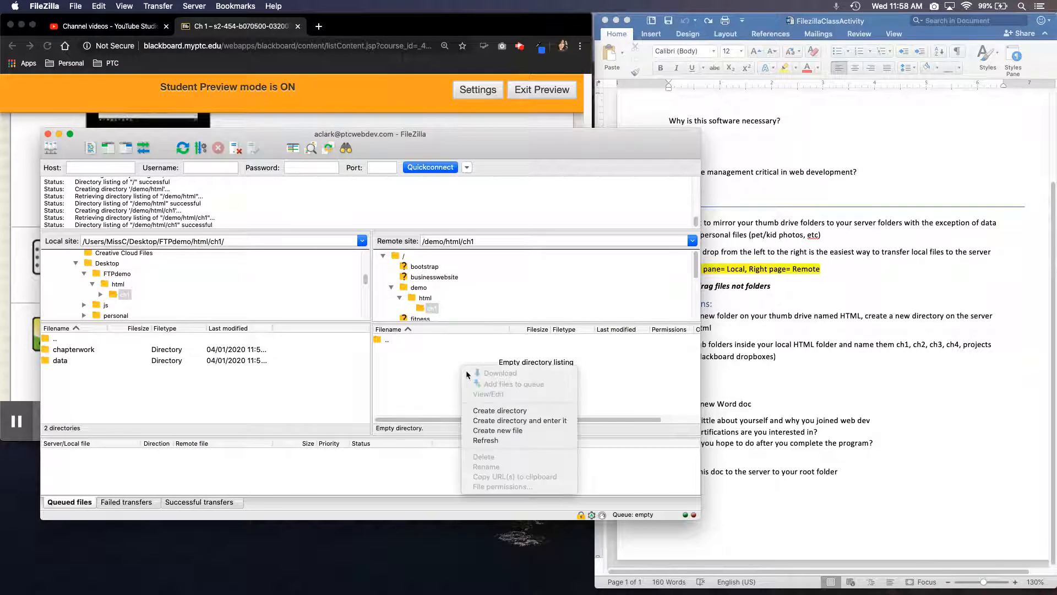
{"action": "left_click", "coordinate": [482, 411]}
{"action": "type", "text": "apply"}
{"action": "key", "text": "Return"}
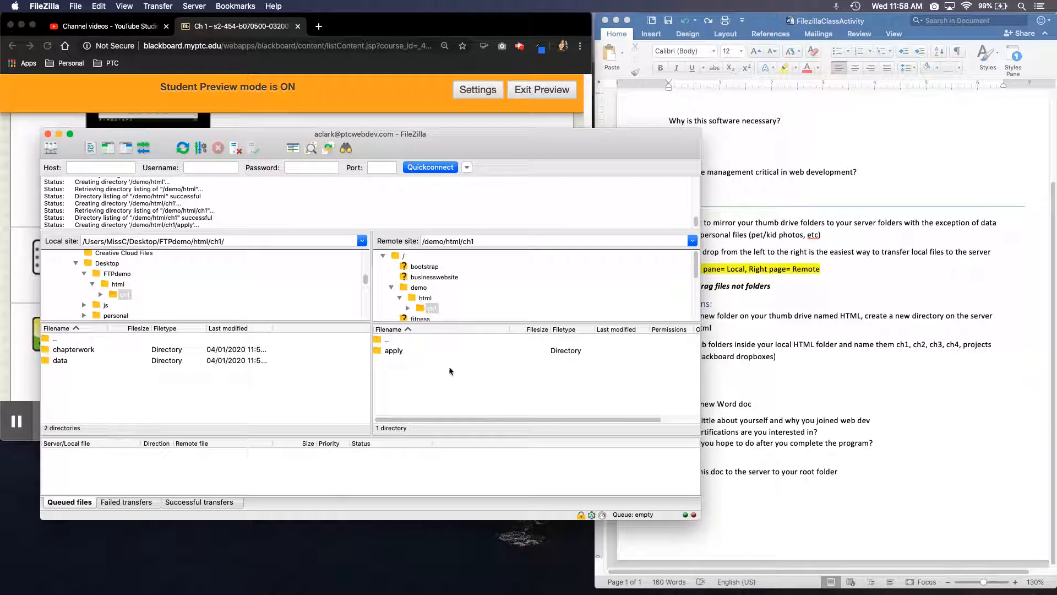
Create a directory named extend inside /demo/html/ch1 on the server
{"action": "right_click", "coordinate": [444, 386]}
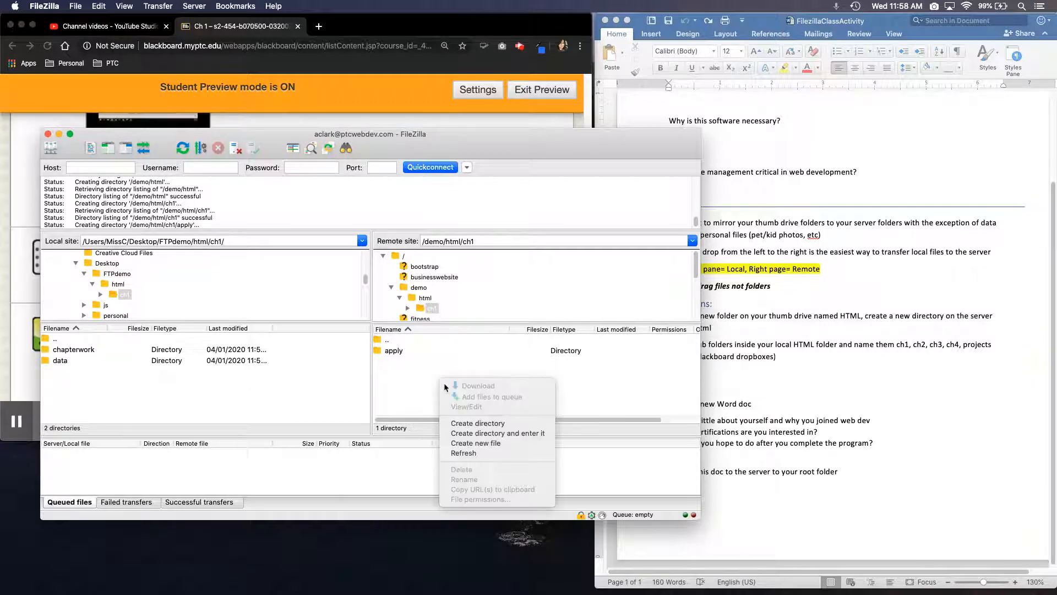
{"action": "left_click", "coordinate": [456, 423]}
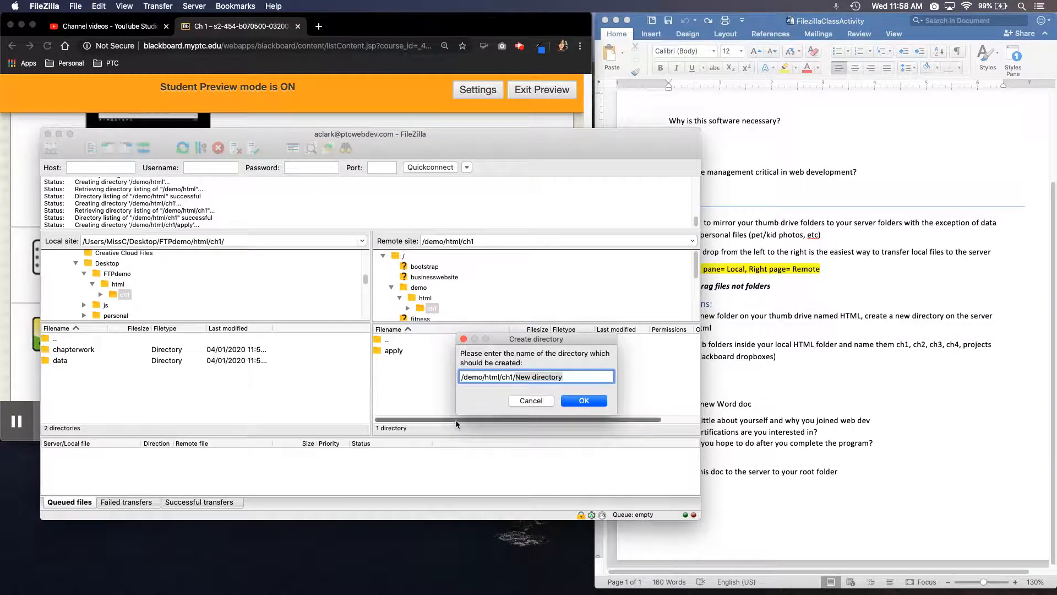
{"action": "type", "text": "extend"}
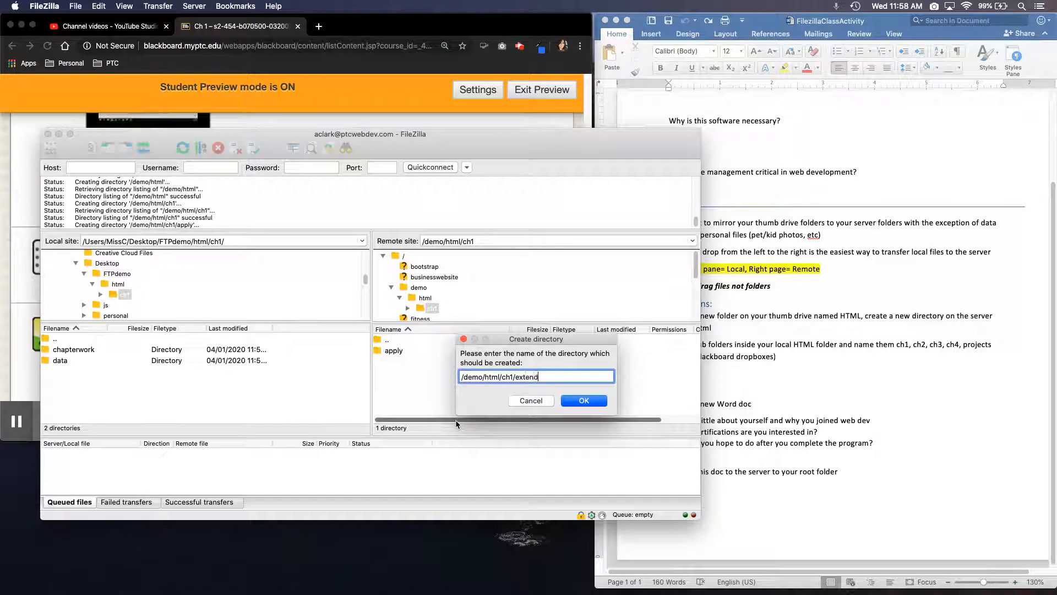
{"action": "key", "text": "Return"}
Add two more directories, lab1 and lab2, to /demo/html/ch1 on the server
{"action": "right_click", "coordinate": [403, 370]}
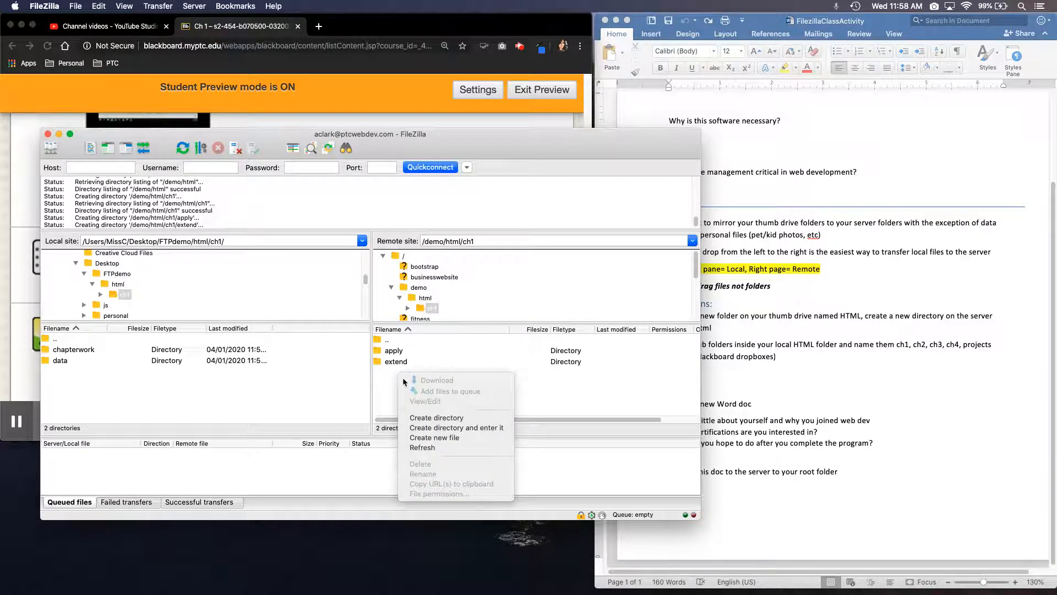
{"action": "left_click", "coordinate": [418, 417]}
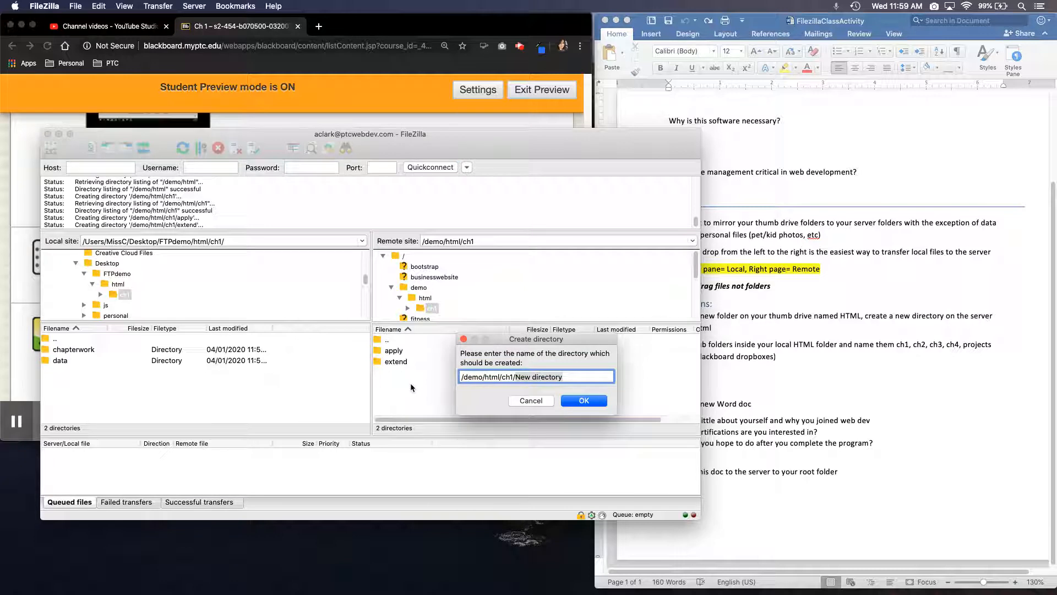
{"action": "type", "text": "lab1"}
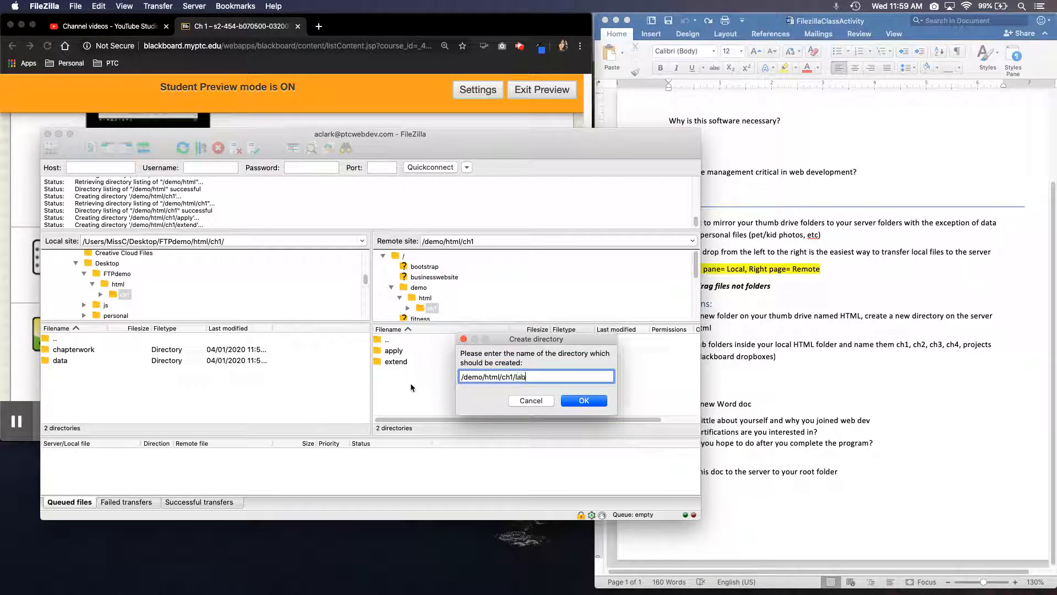
{"action": "key", "text": "Return"}
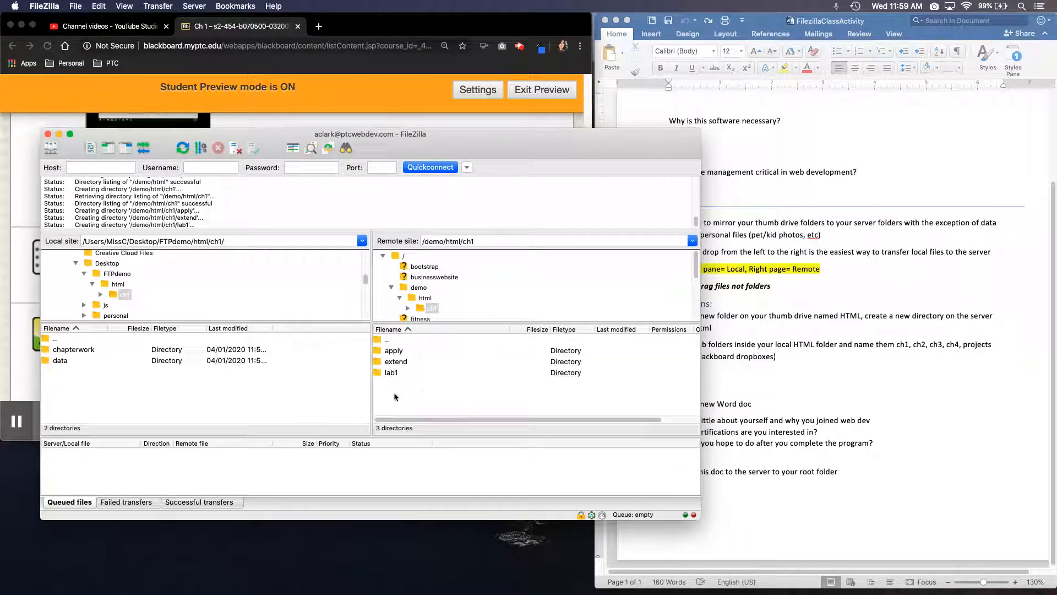
{"action": "right_click", "coordinate": [393, 390]}
{"action": "left_click", "coordinate": [408, 433]}
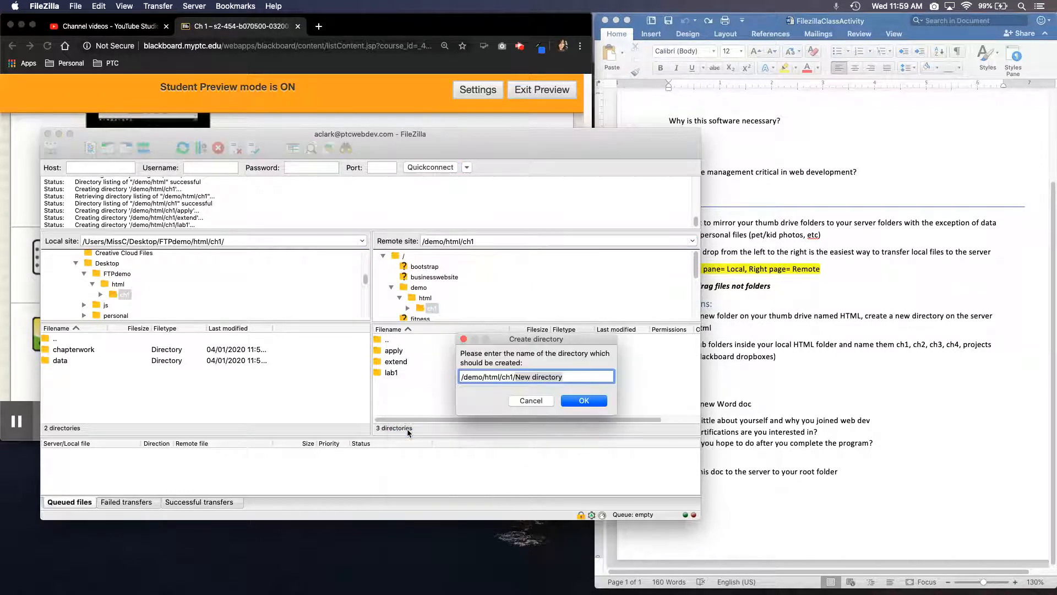
{"action": "type", "text": "lab2"}
{"action": "key", "text": "Return"}
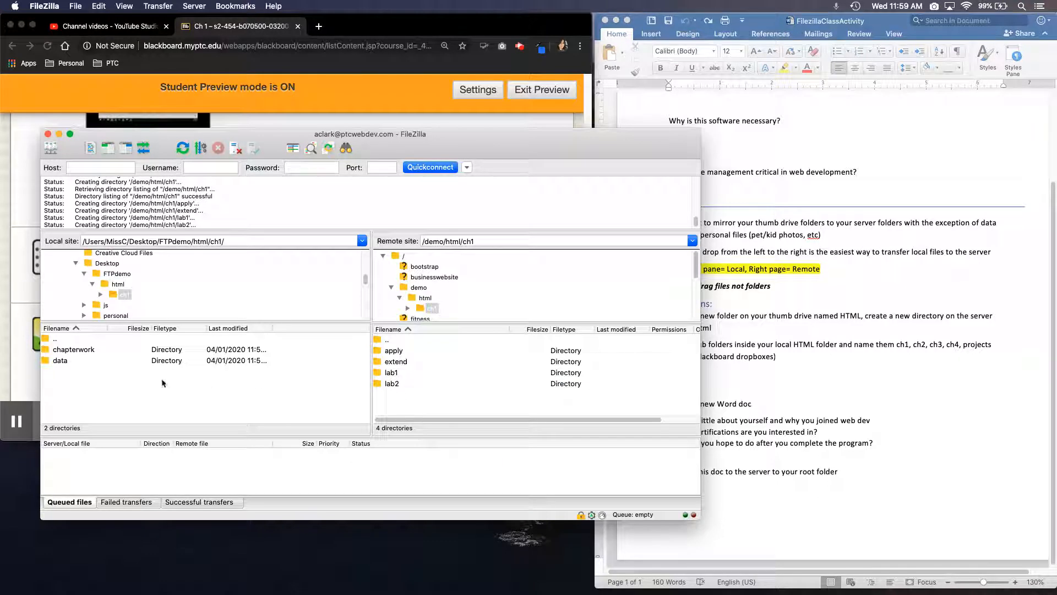
Look inside the server's apply directory and go back up to ch1
{"action": "left_click", "coordinate": [396, 350]}
{"action": "double_click", "coordinate": [397, 352]}
{"action": "double_click", "coordinate": [394, 340]}
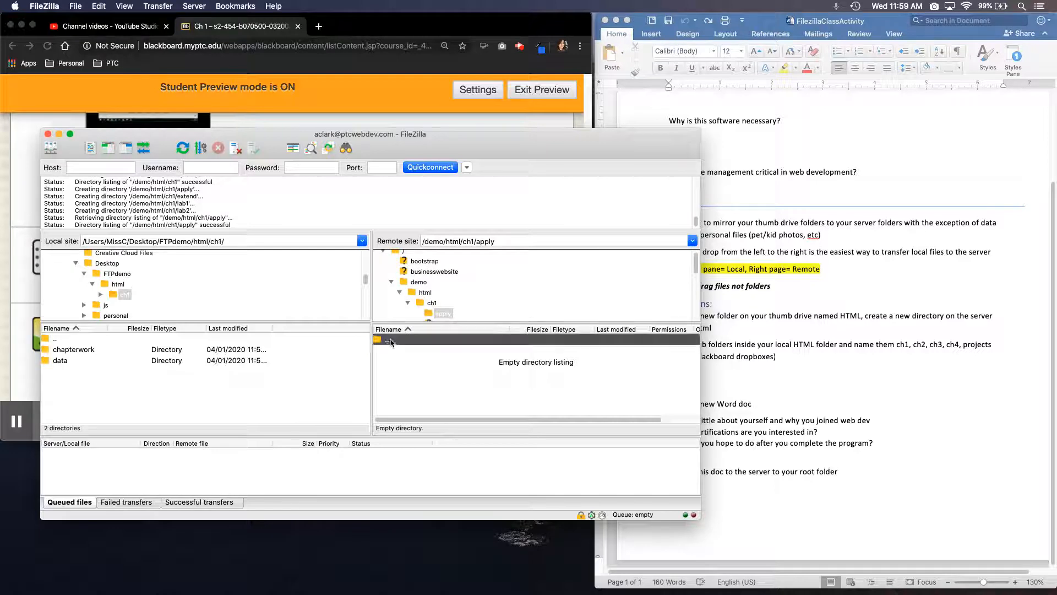
Examine the local and remote folder diagrams in Blackboard's File Management item for Ch 1, then return to FileZilla
{"action": "left_click", "coordinate": [8, 363]}
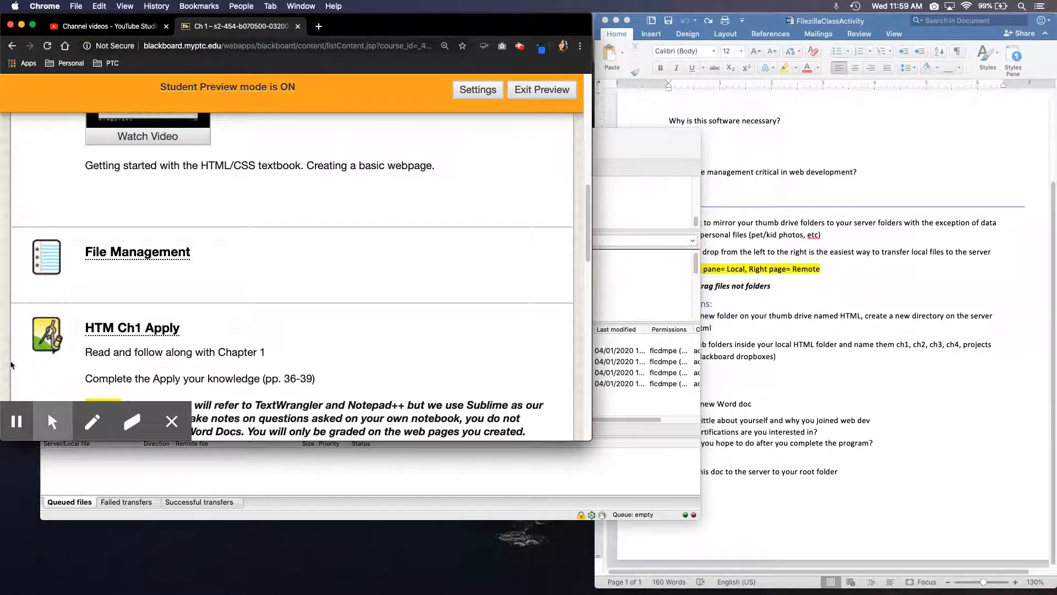
{"action": "left_click", "coordinate": [111, 257]}
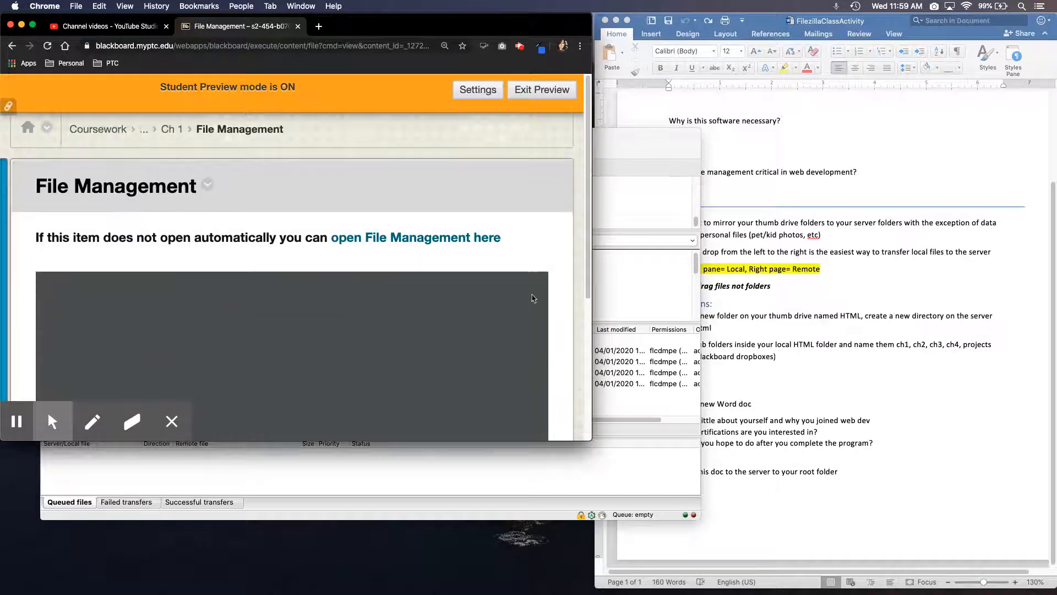
{"action": "scroll", "coordinate": [589, 330], "scroll_direction": "down", "scroll_amount": 5}
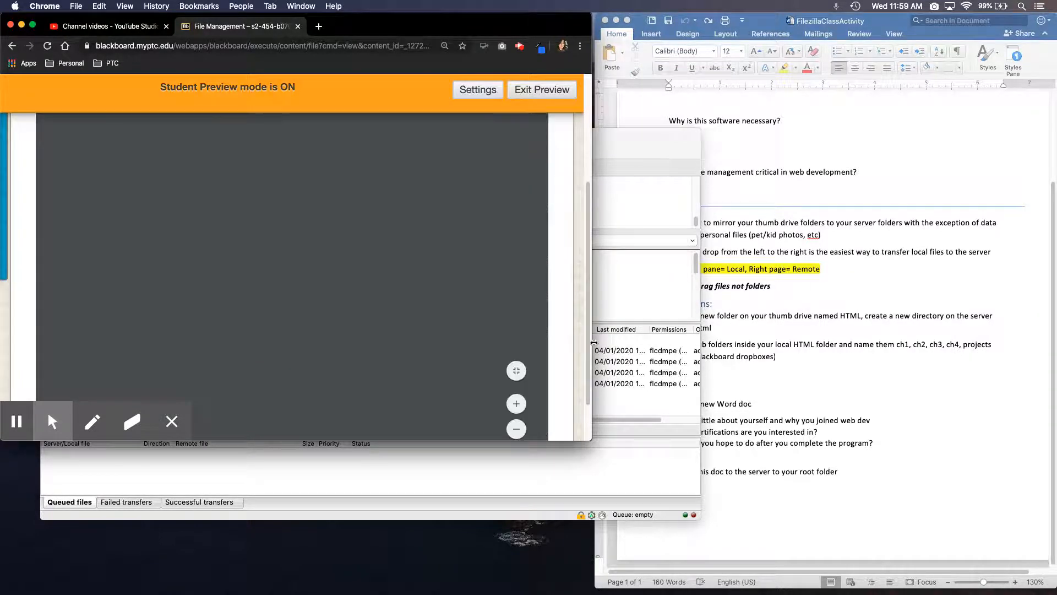
{"action": "scroll", "coordinate": [557, 353], "scroll_direction": "down", "scroll_amount": 1}
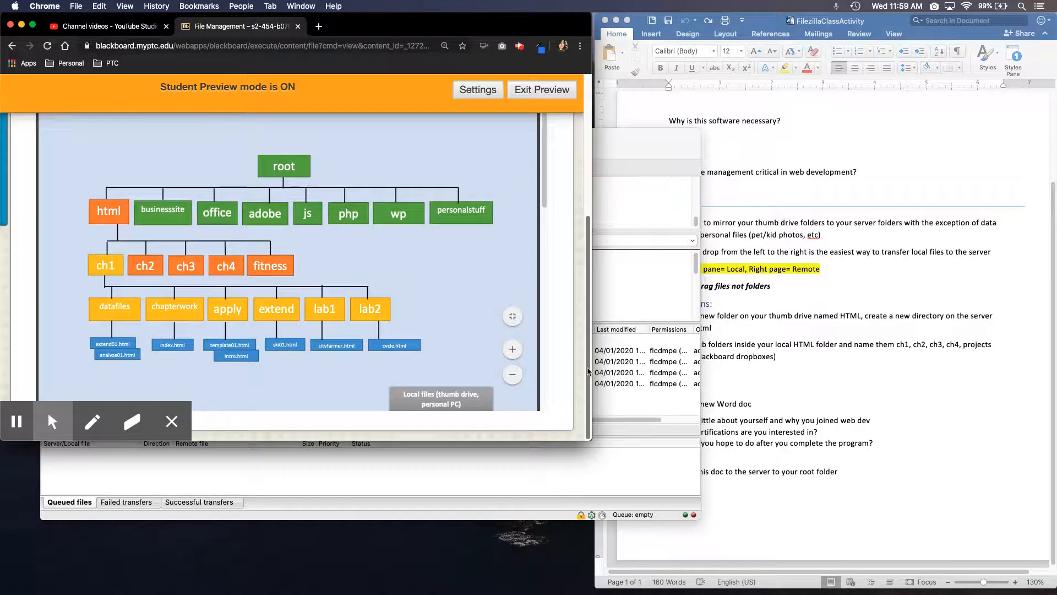
{"action": "scroll", "coordinate": [587, 363], "scroll_direction": "up", "scroll_amount": 2}
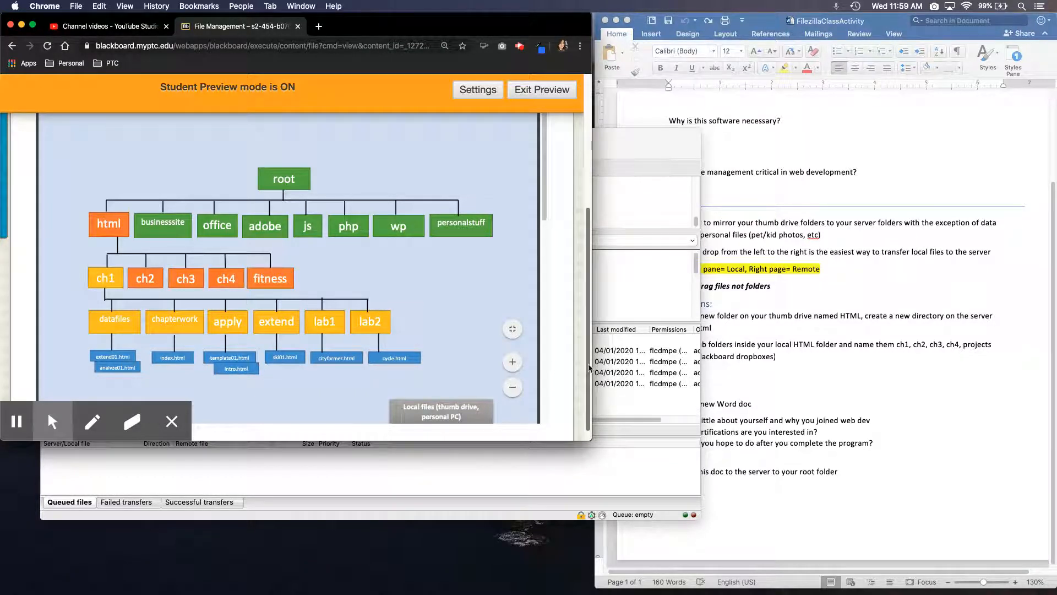
{"action": "scroll", "coordinate": [589, 368], "scroll_direction": "up", "scroll_amount": 5}
{"action": "scroll", "coordinate": [567, 303], "scroll_direction": "down", "scroll_amount": 4}
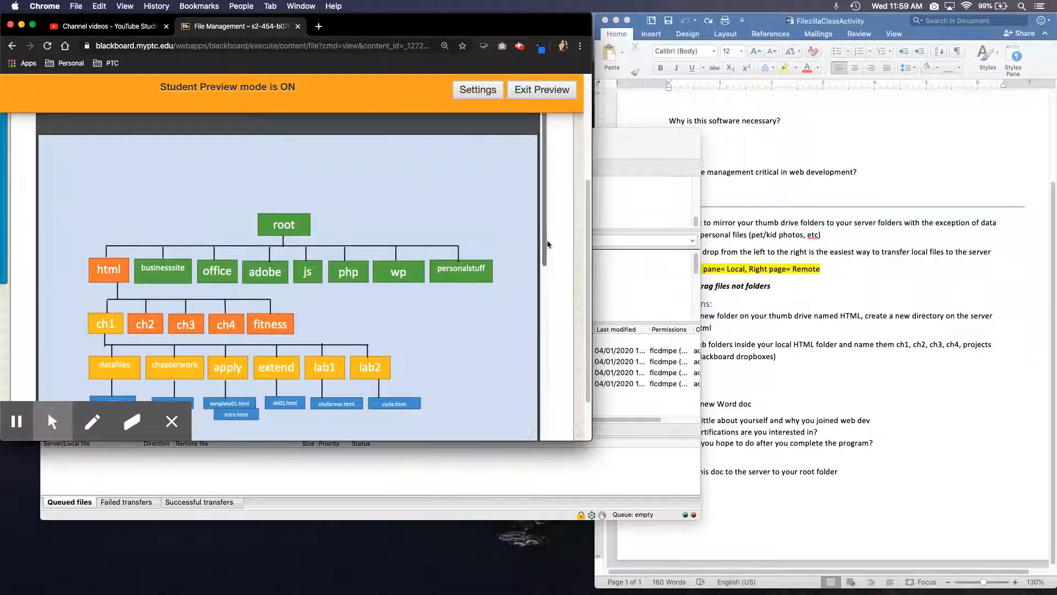
{"action": "left_click_drag", "start_coordinate": [548, 244], "coordinate": [539, 361]}
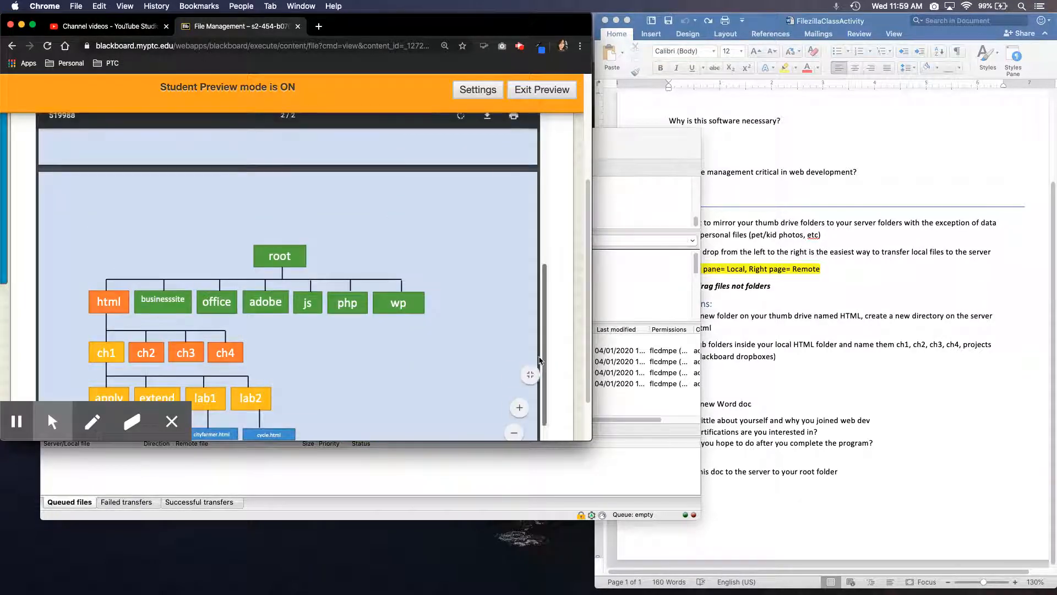
{"action": "scroll", "coordinate": [278, 358], "scroll_direction": "down", "scroll_amount": 3}
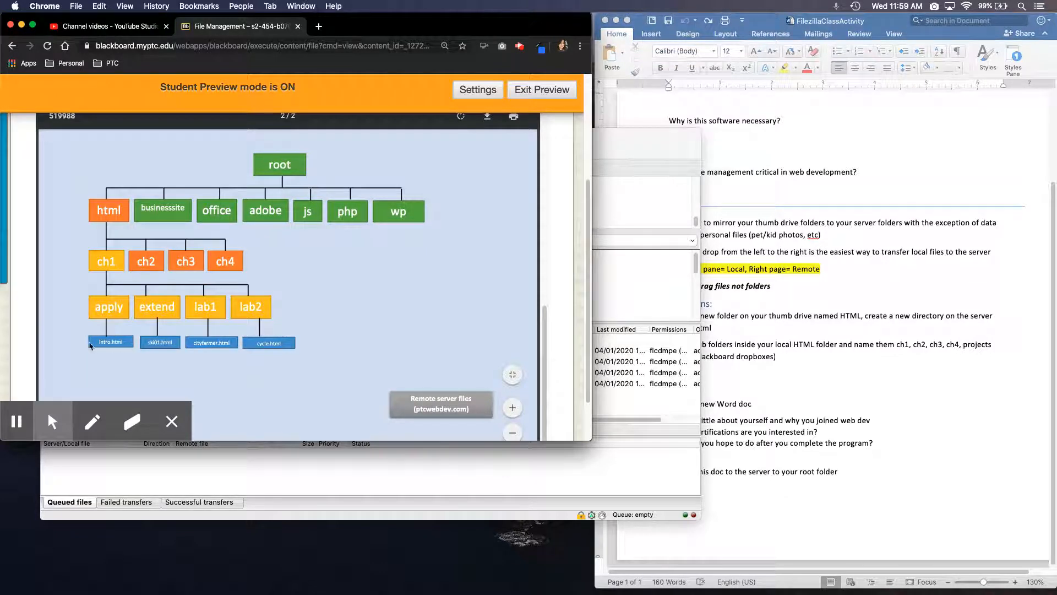
{"action": "left_click", "coordinate": [636, 468]}
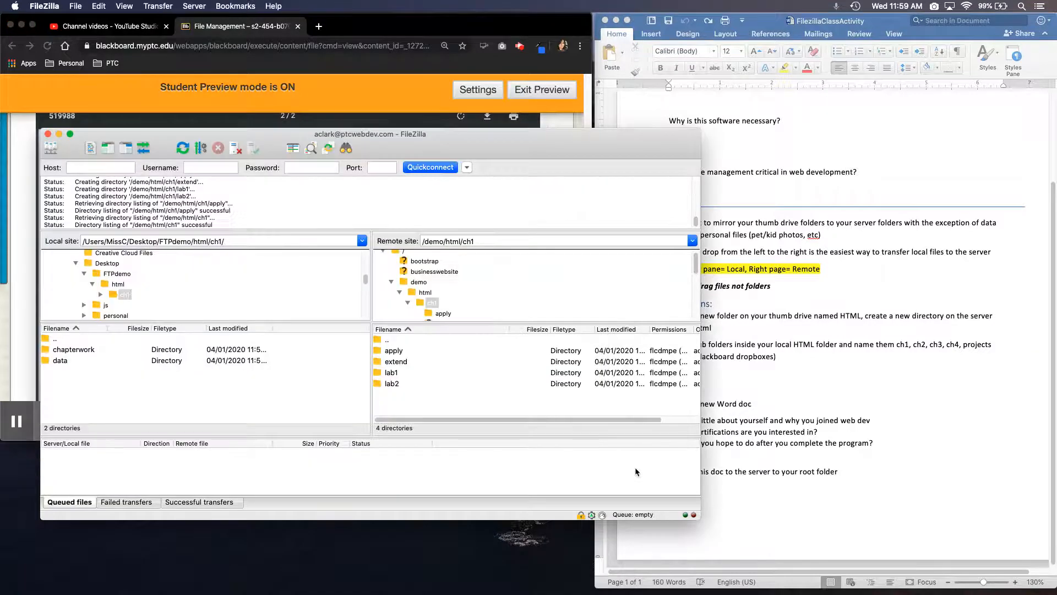
Create a directory named apply inside the local FTPdemo/html/ch1 folder
{"action": "right_click", "coordinate": [79, 379]}
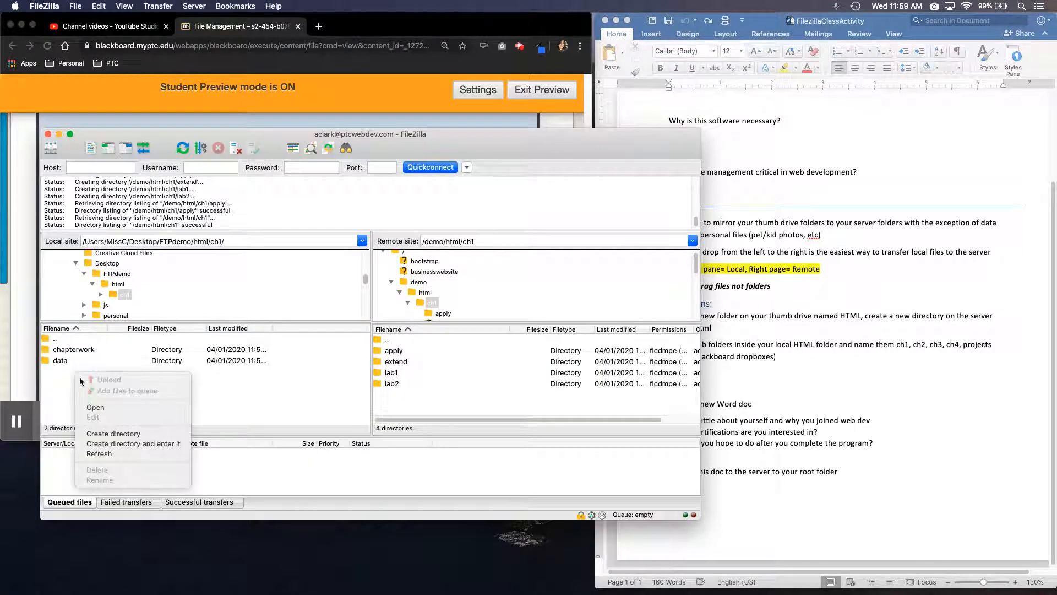
{"action": "left_click", "coordinate": [112, 434]}
{"action": "type", "text": "apply"}
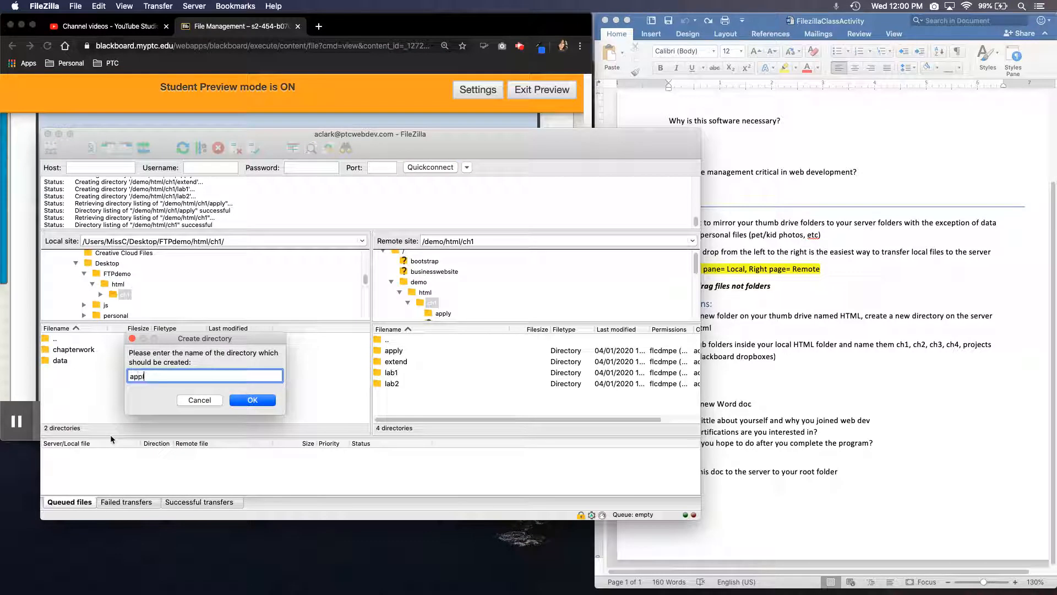
{"action": "key", "text": "Return"}
Look inside the local apply folder and go back up to the local ch1 folder
{"action": "double_click", "coordinate": [64, 353]}
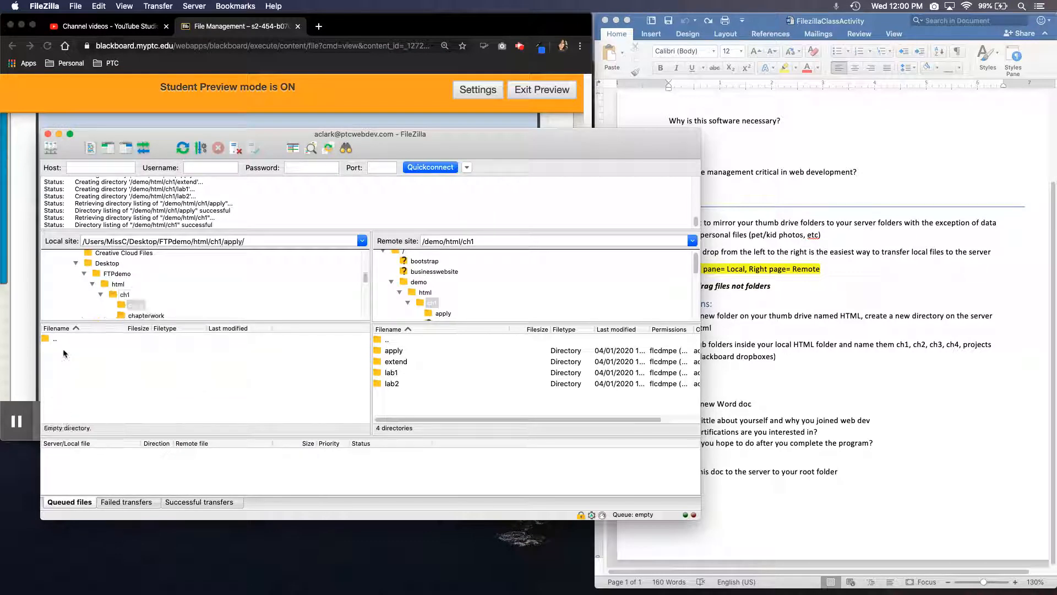
{"action": "right_click", "coordinate": [65, 359]}
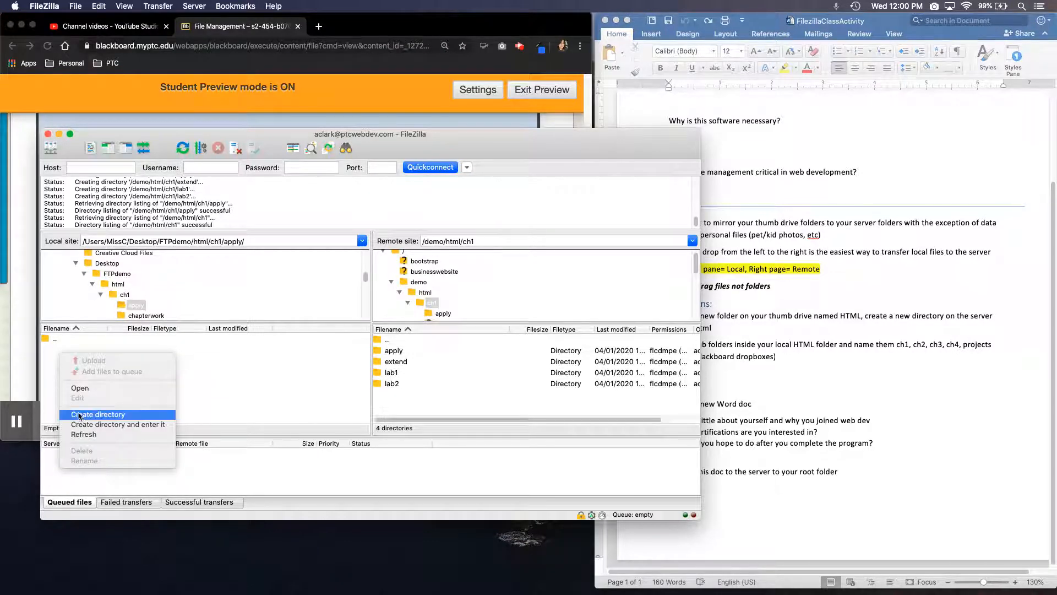
{"action": "left_click", "coordinate": [196, 376]}
{"action": "left_click", "coordinate": [55, 339]}
{"action": "double_click", "coordinate": [55, 340]}
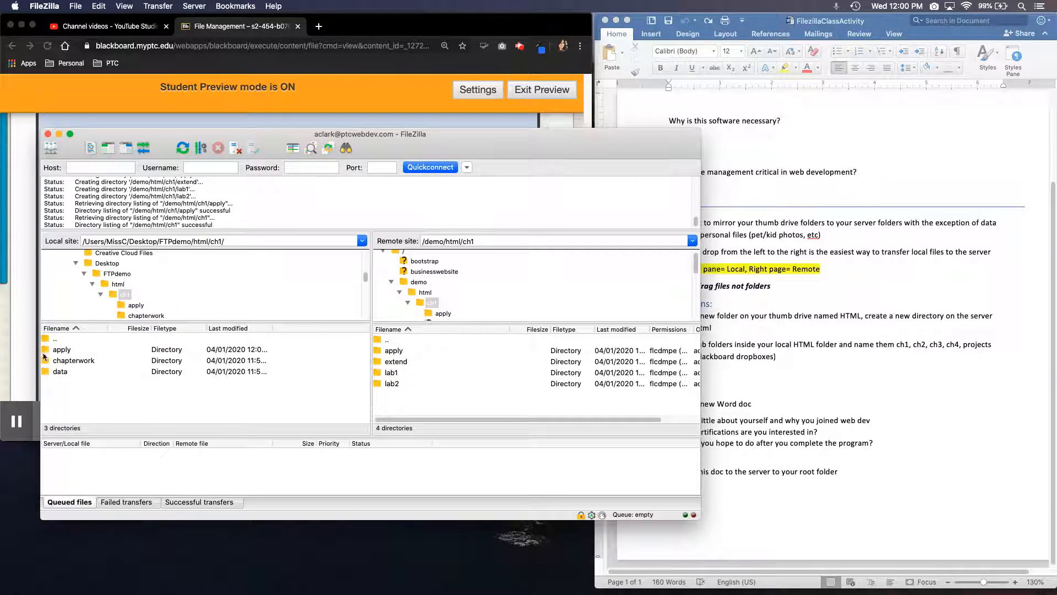
Check where intro.html belongs in Blackboard's remote server diagram and open the server's /demo/html/ch1/apply directory in FileZilla
{"action": "left_click", "coordinate": [25, 345]}
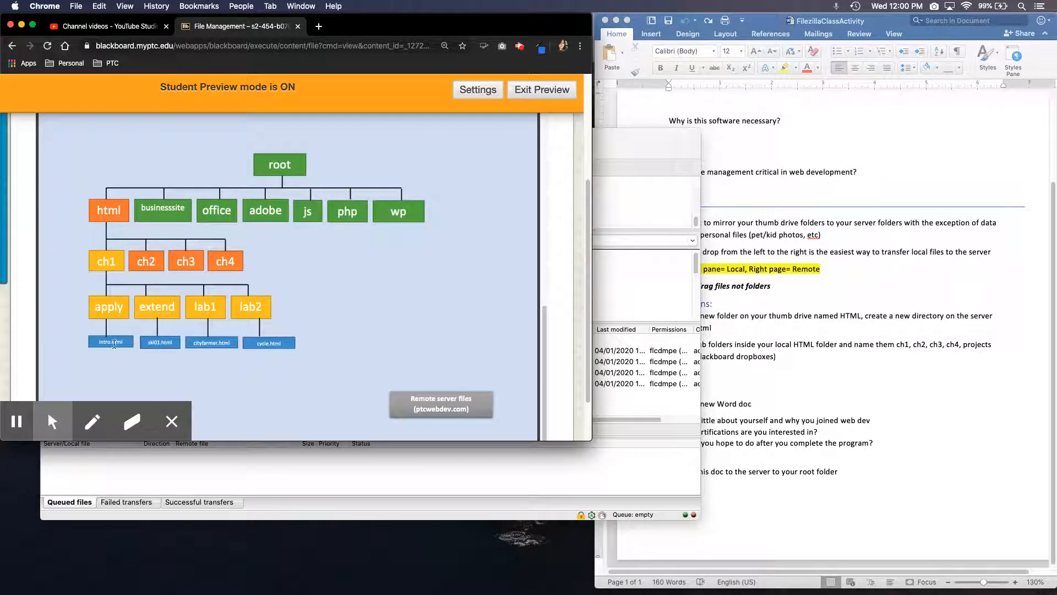
{"action": "left_click", "coordinate": [616, 450]}
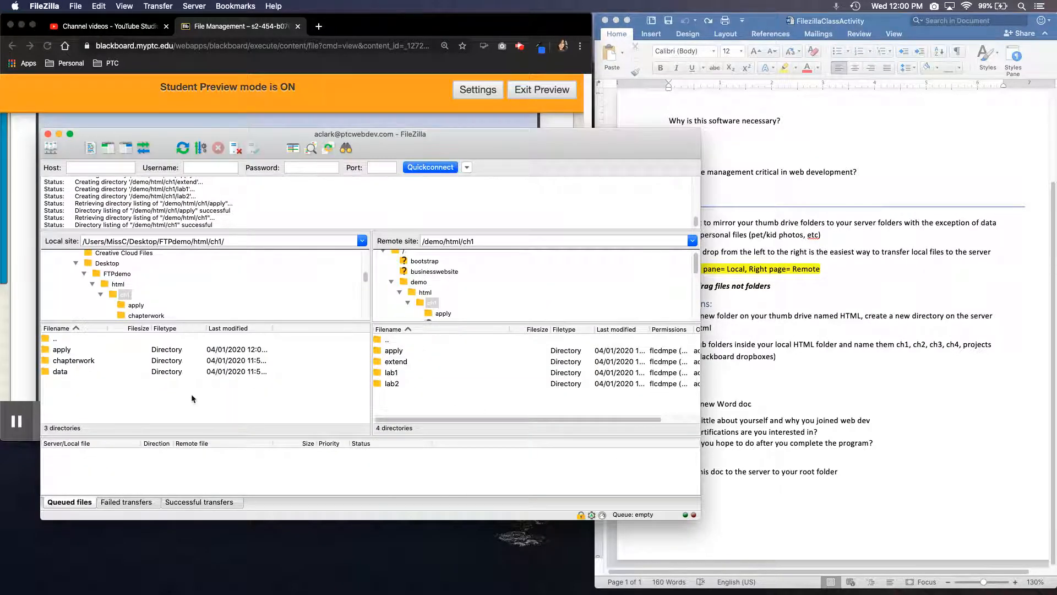
{"action": "double_click", "coordinate": [392, 350]}
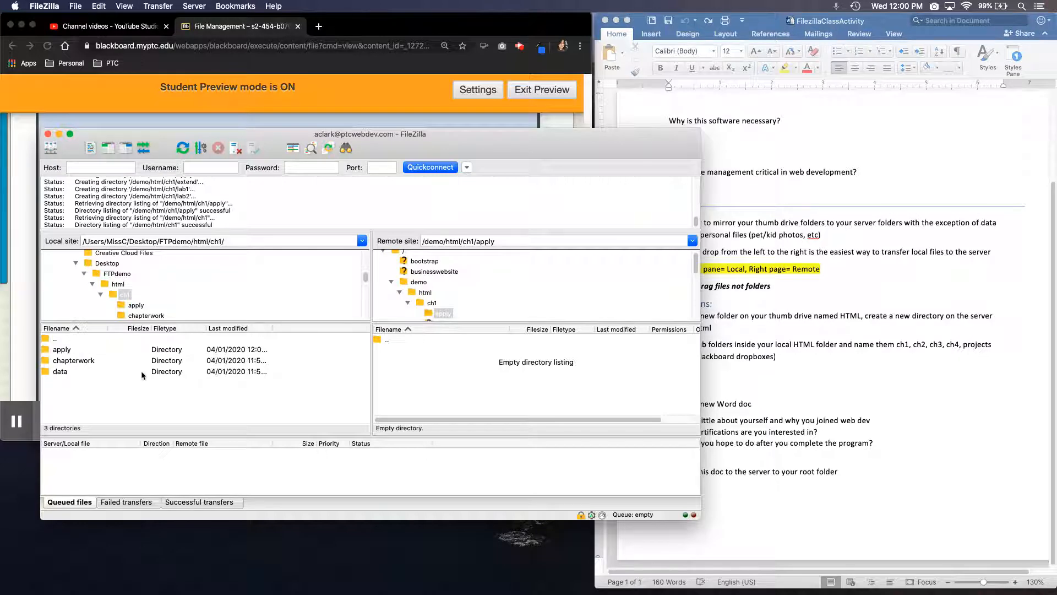
{"action": "left_click", "coordinate": [15, 359]}
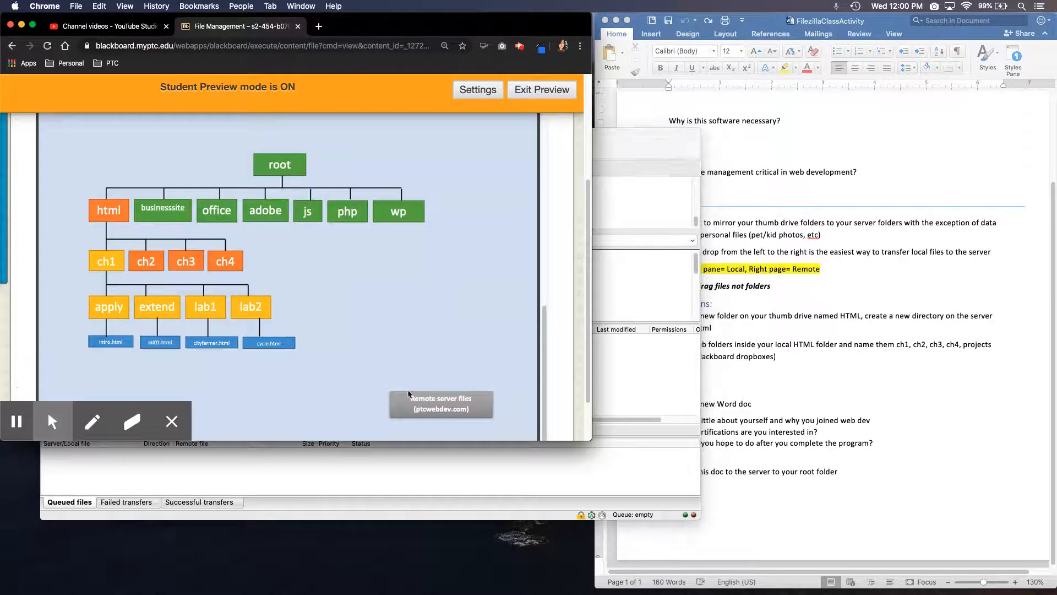
{"action": "left_click", "coordinate": [627, 410]}
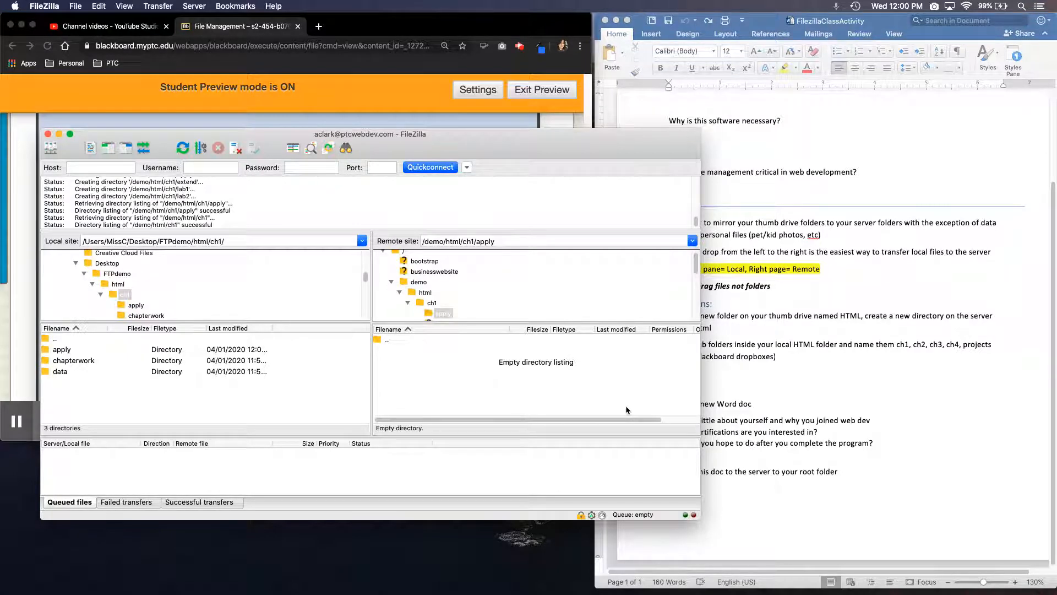
Switch to Blackboard in Chrome and compare the local files diagram with the remote server files diagram
{"action": "left_click", "coordinate": [15, 335]}
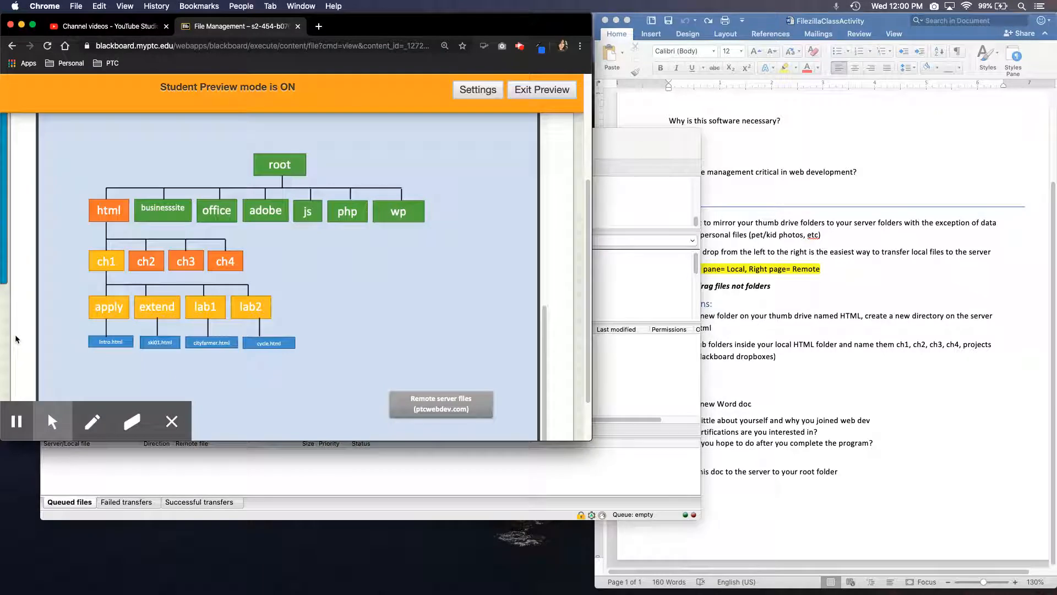
{"action": "scroll", "coordinate": [545, 347], "scroll_direction": "up", "scroll_amount": 2}
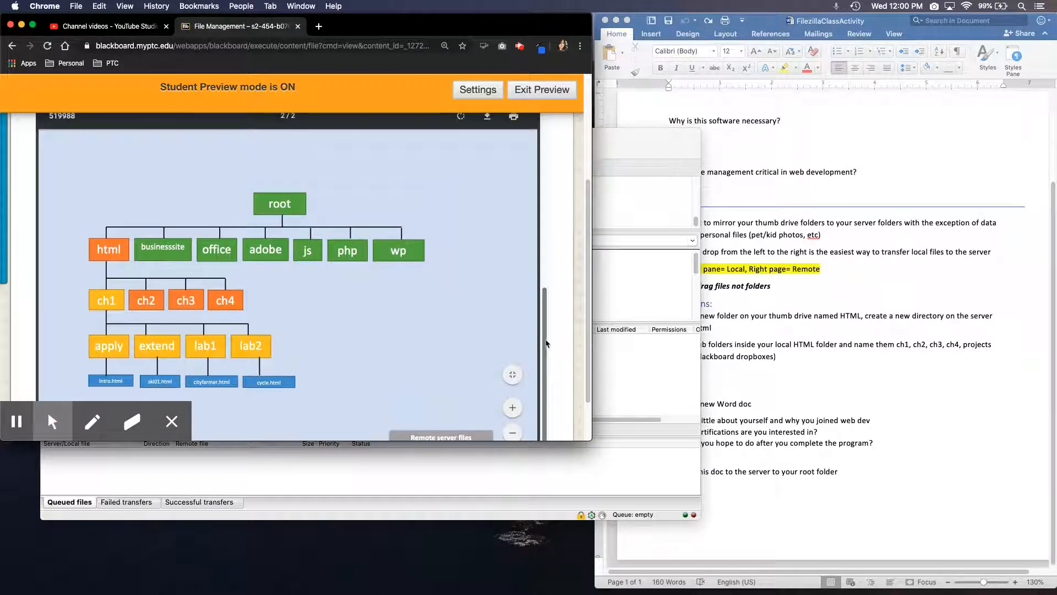
{"action": "left_click_drag", "start_coordinate": [547, 344], "coordinate": [545, 230]}
{"action": "scroll", "coordinate": [331, 236], "scroll_direction": "up", "scroll_amount": 5}
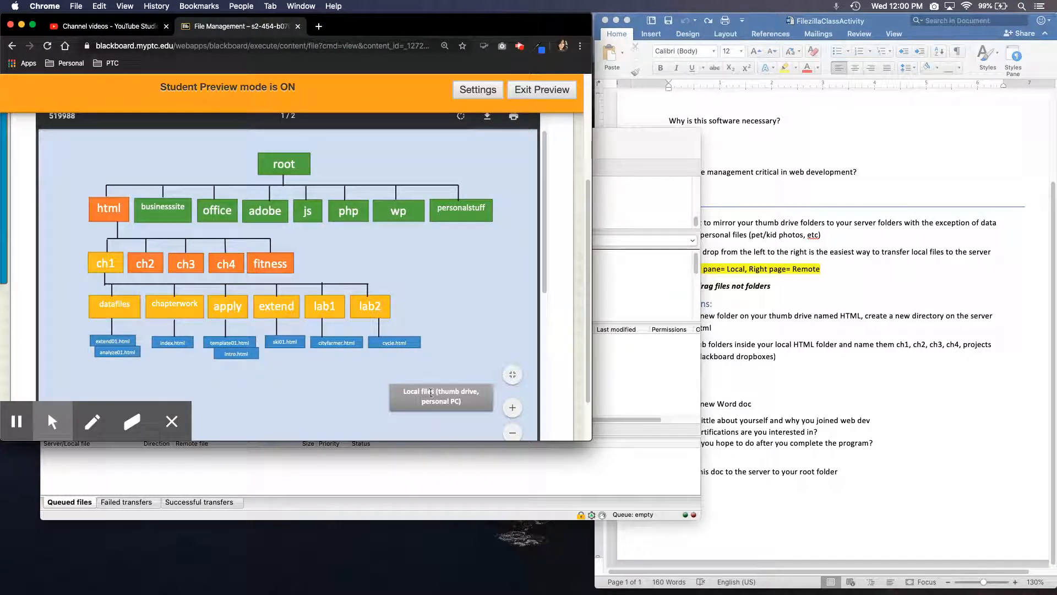
{"action": "scroll", "coordinate": [544, 227], "scroll_direction": "down", "scroll_amount": 10}
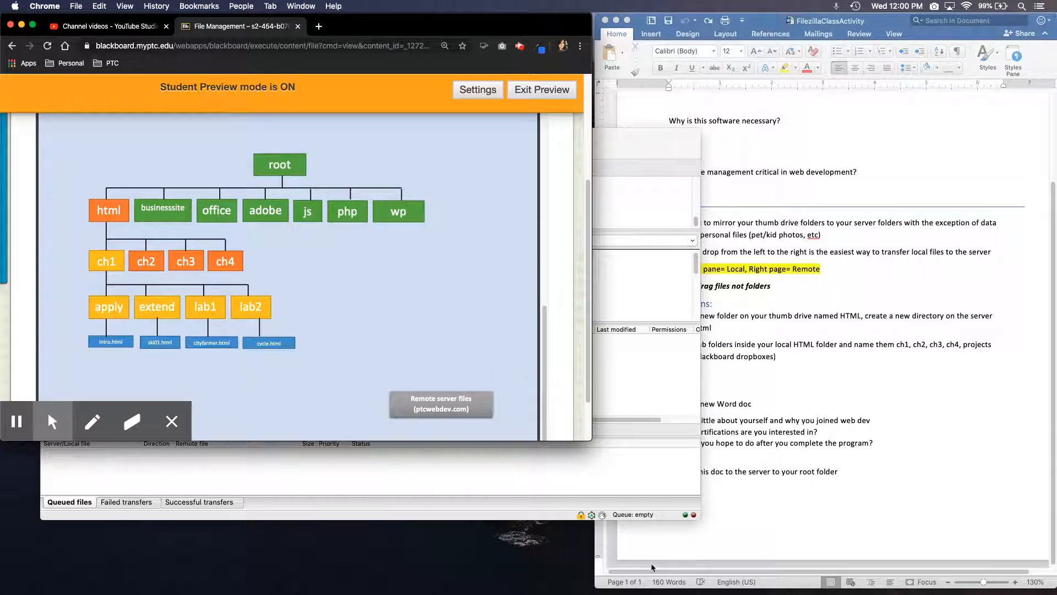
{"action": "scroll", "coordinate": [591, 403], "scroll_direction": "down", "scroll_amount": 2}
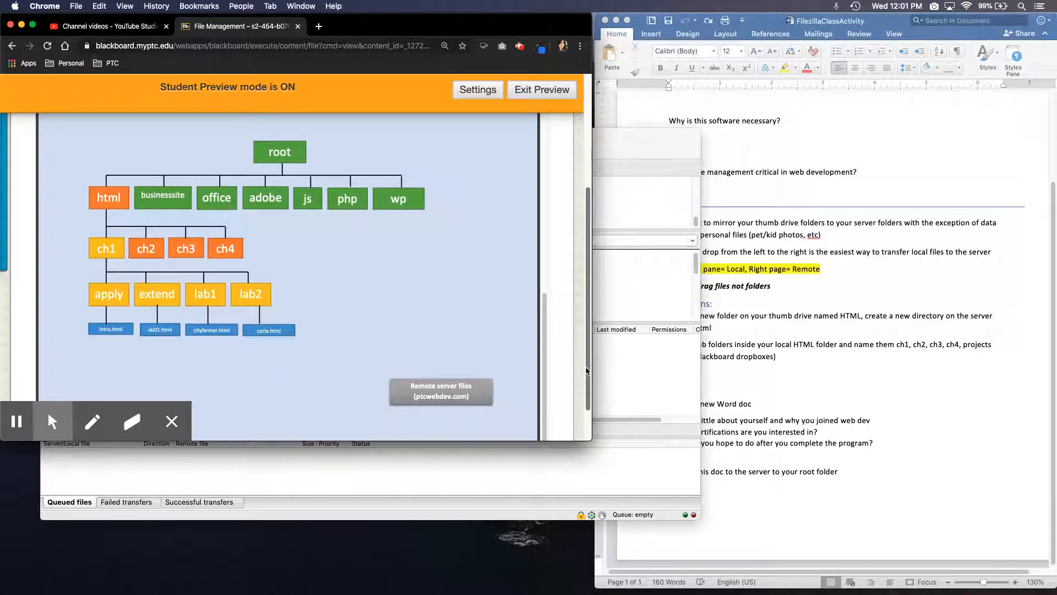